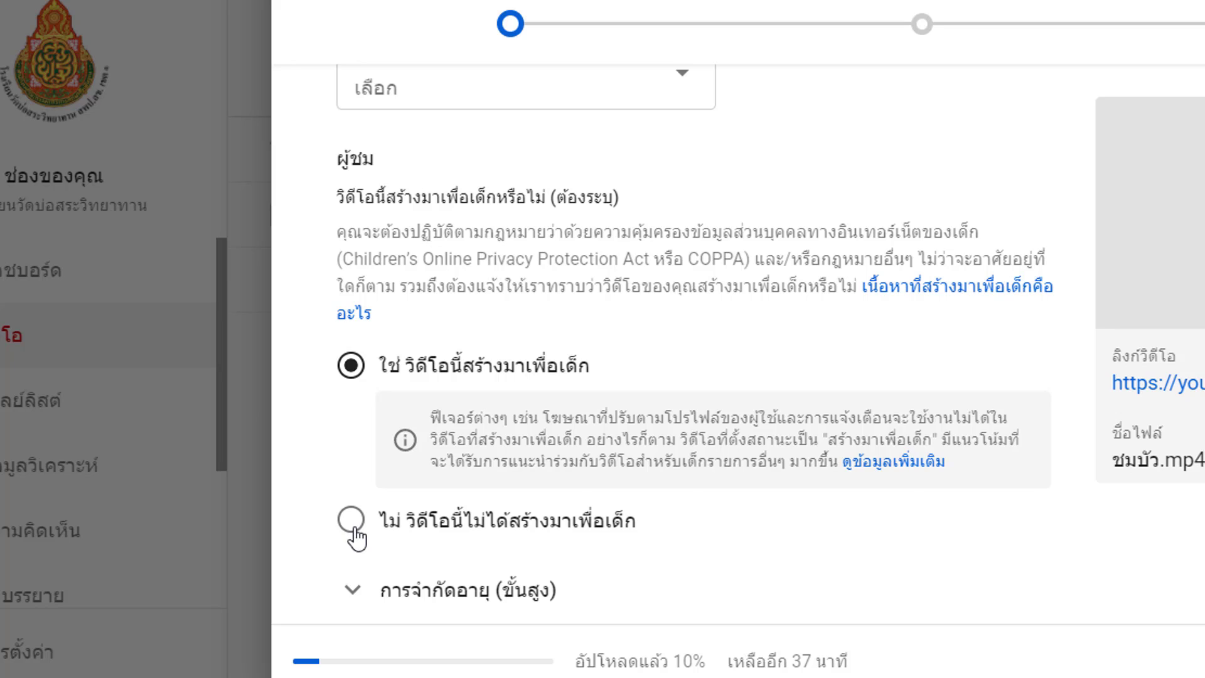
- Mark the ชมบัว video as not made for kids and advance past the video elements stage to the visibility settings
click(352, 532)
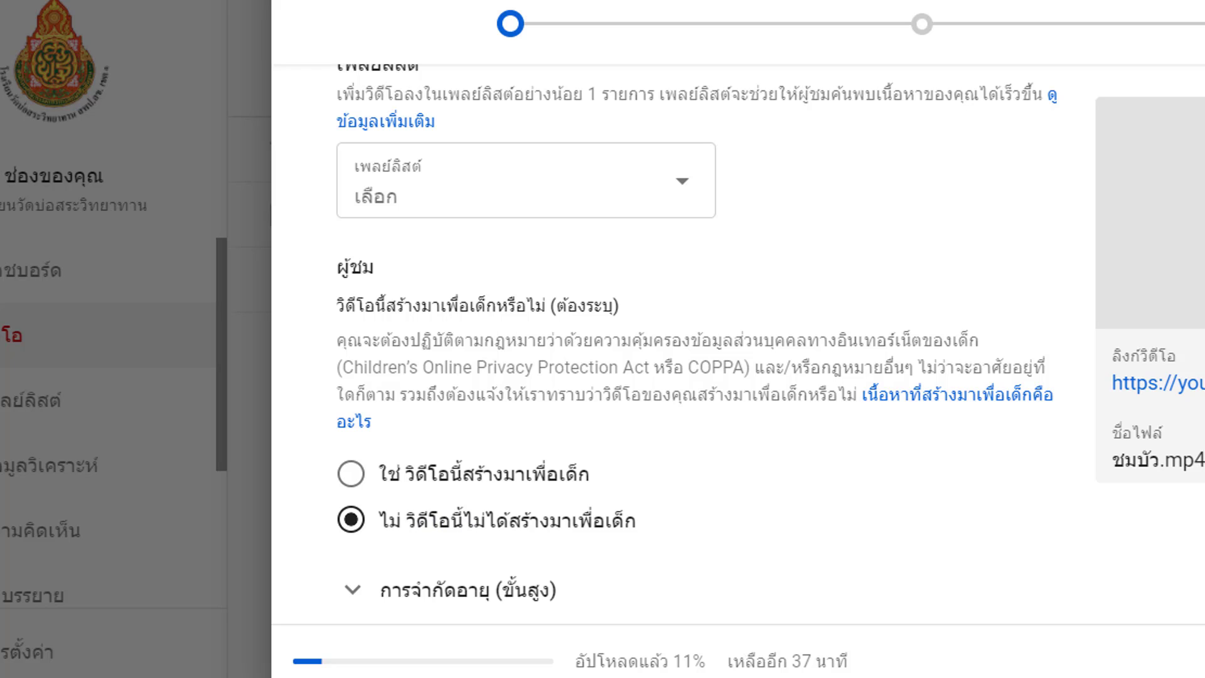
scroll(697, 333, down, 2)
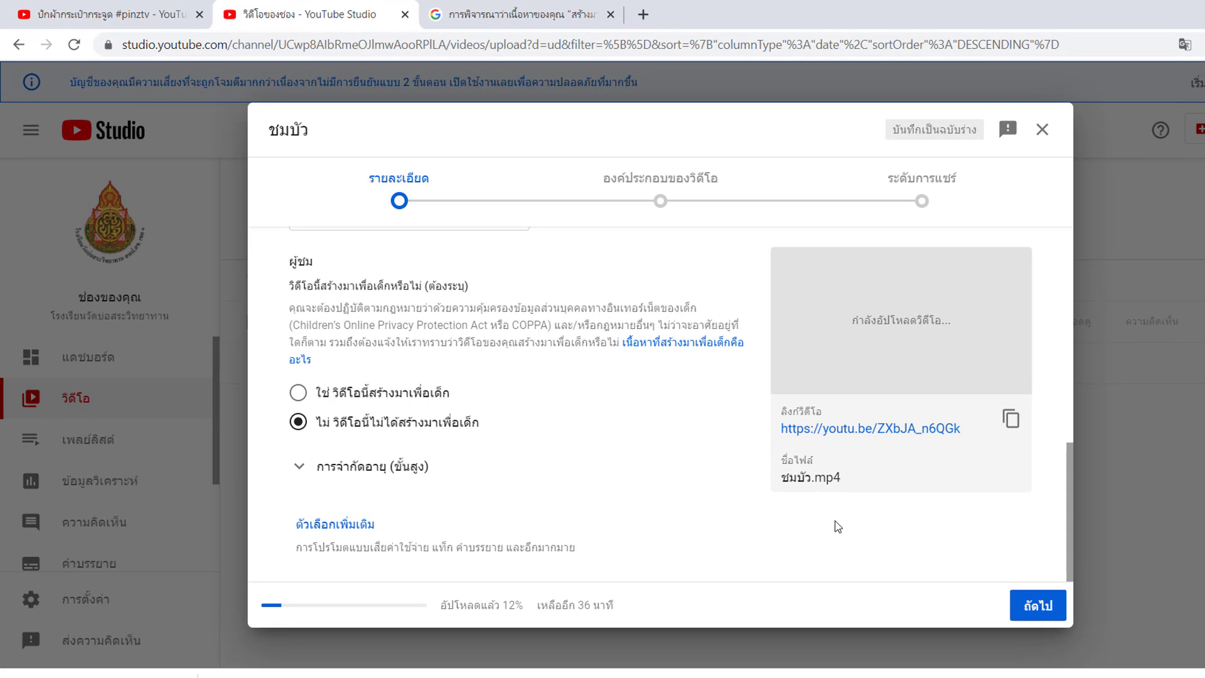
click(1038, 607)
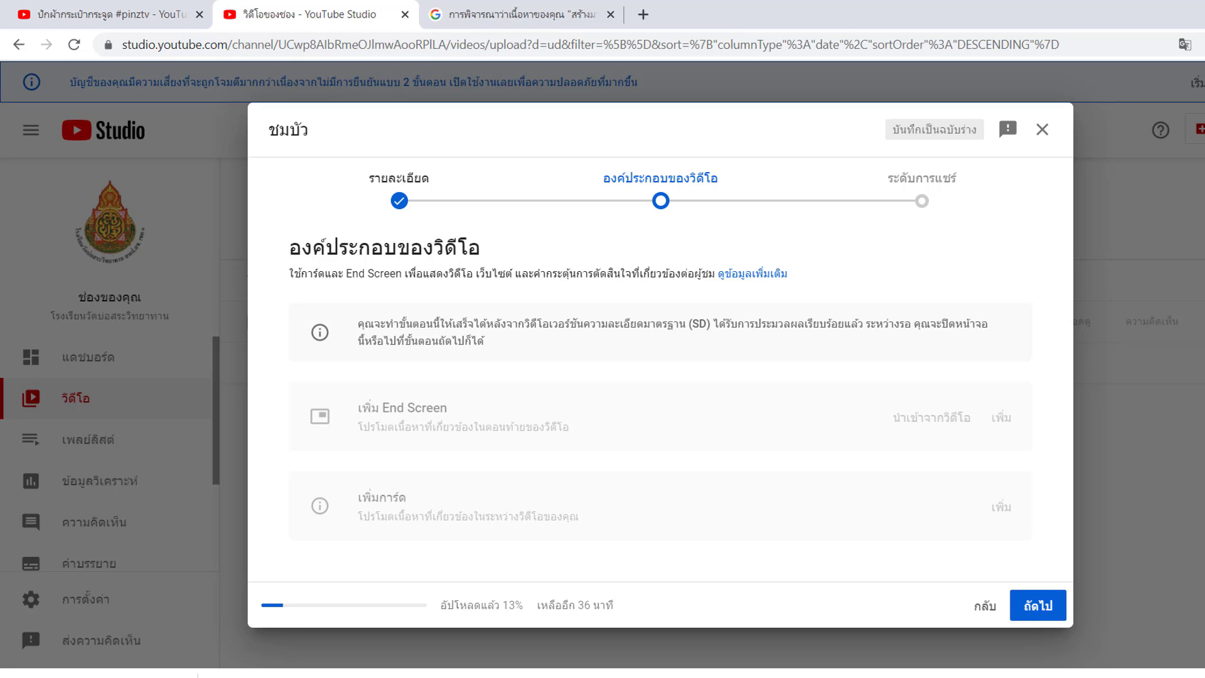
click(1032, 606)
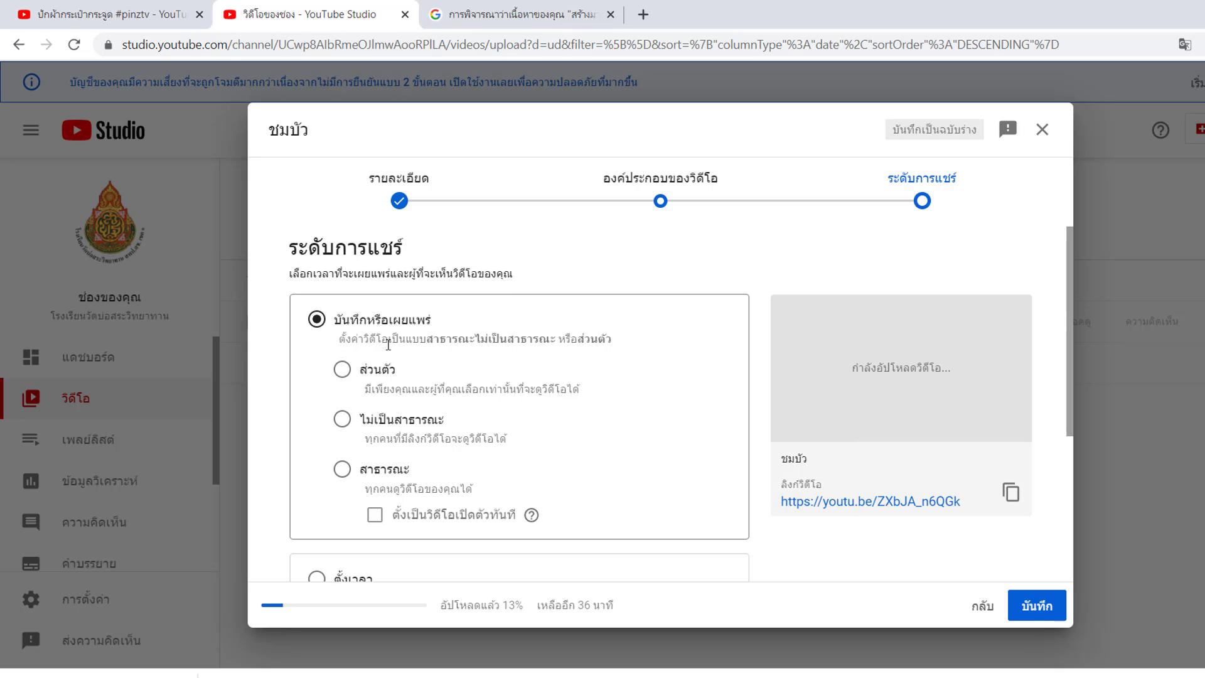
- Set the video's visibility to private (ส่วนตัว), save it, and dismiss the upload progress message
click(343, 371)
click(1037, 606)
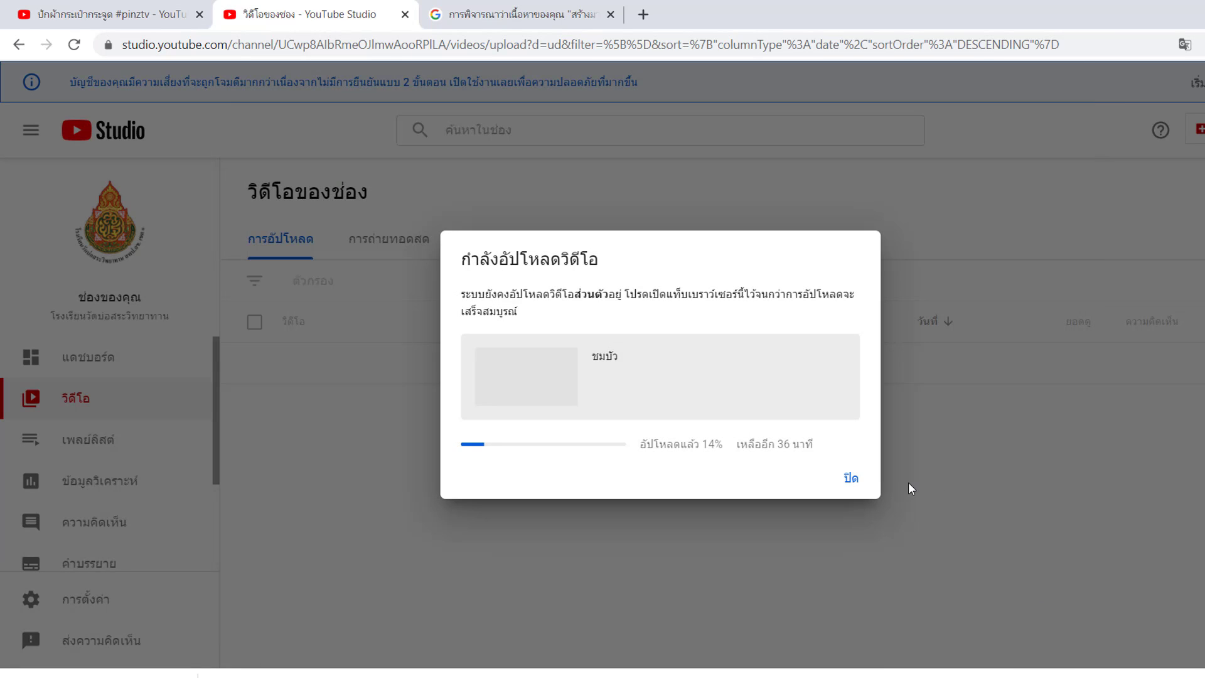
click(851, 479)
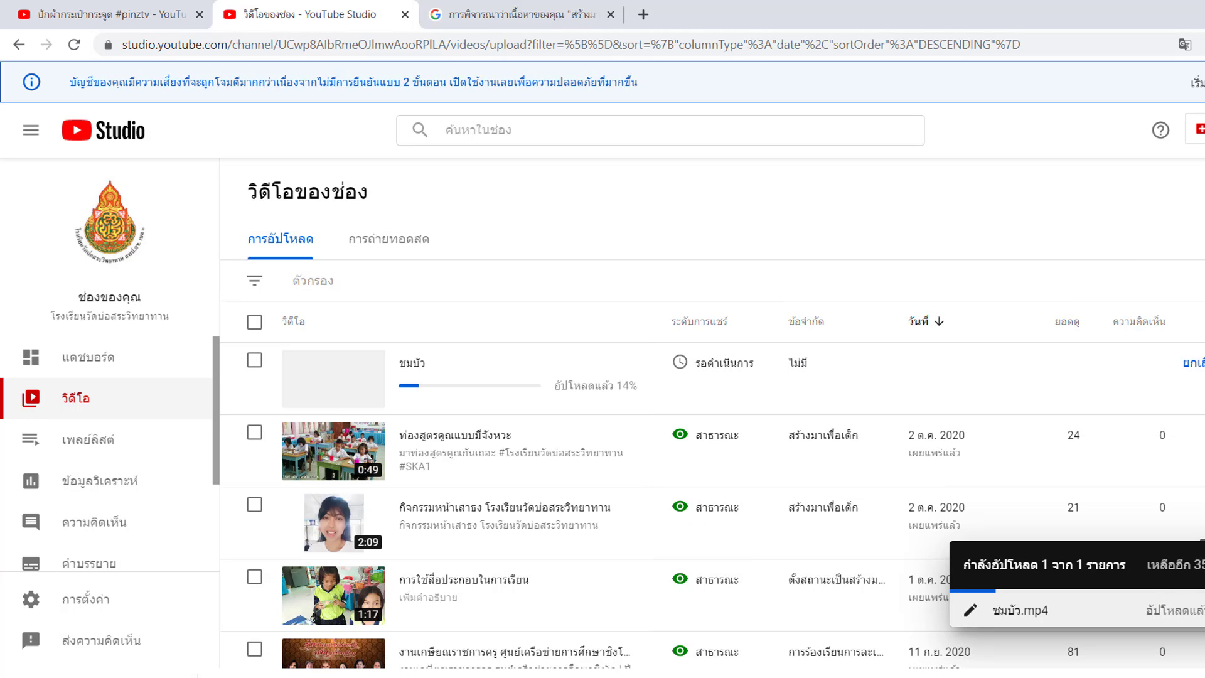
- Cancel the upload of ชมบัว.mp4 and open the details of the 0:49 video ท่องสูตรคูณแบบมีจังหวะ
click(1183, 605)
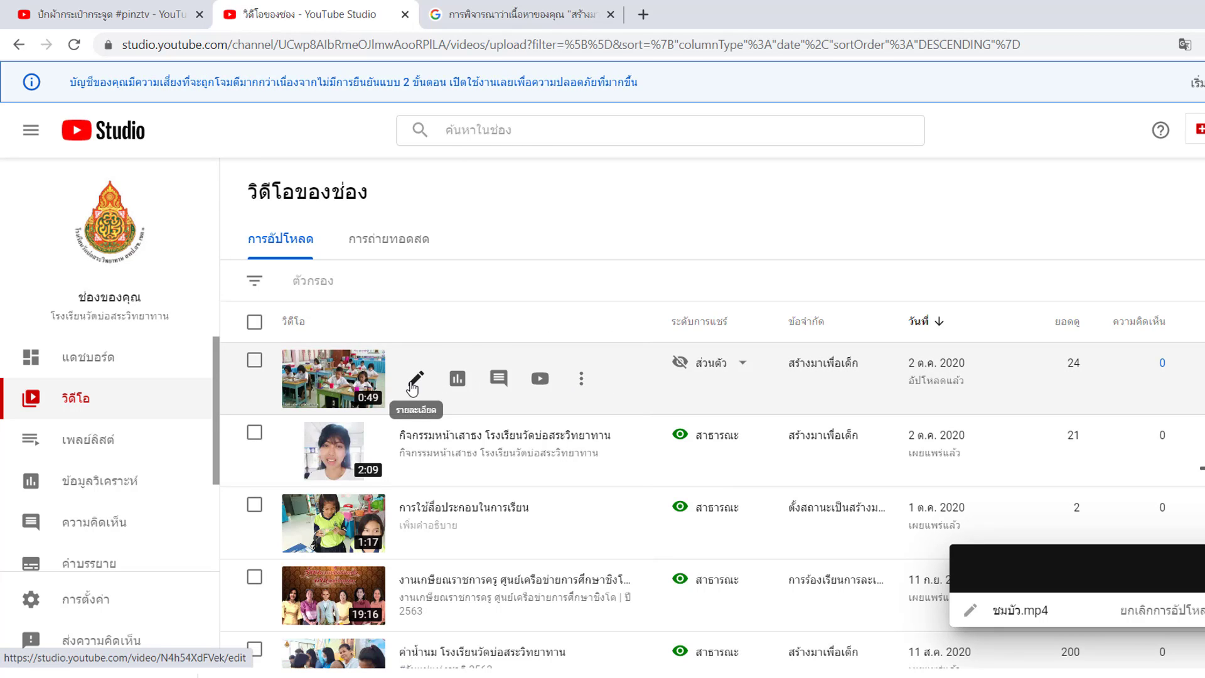
click(411, 381)
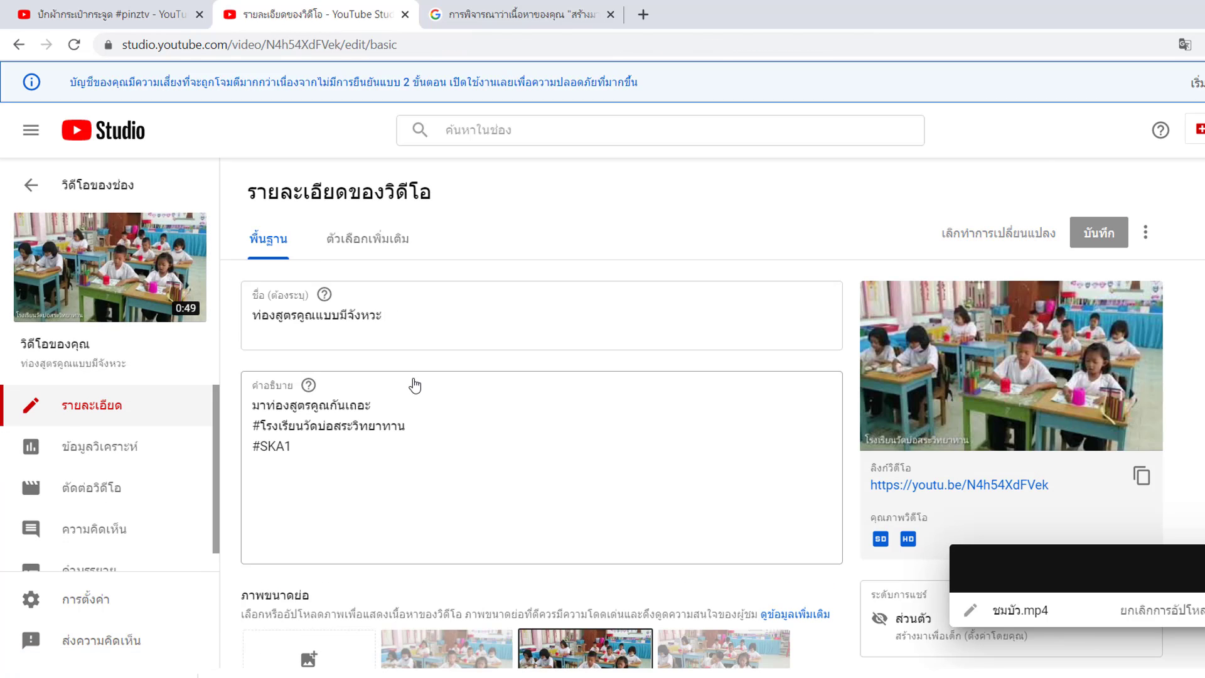
- Append the hashtag #Ska1 to the end of the video title ท่องสูตรคูณแบบมีจังหวะ
triple_click(384, 313)
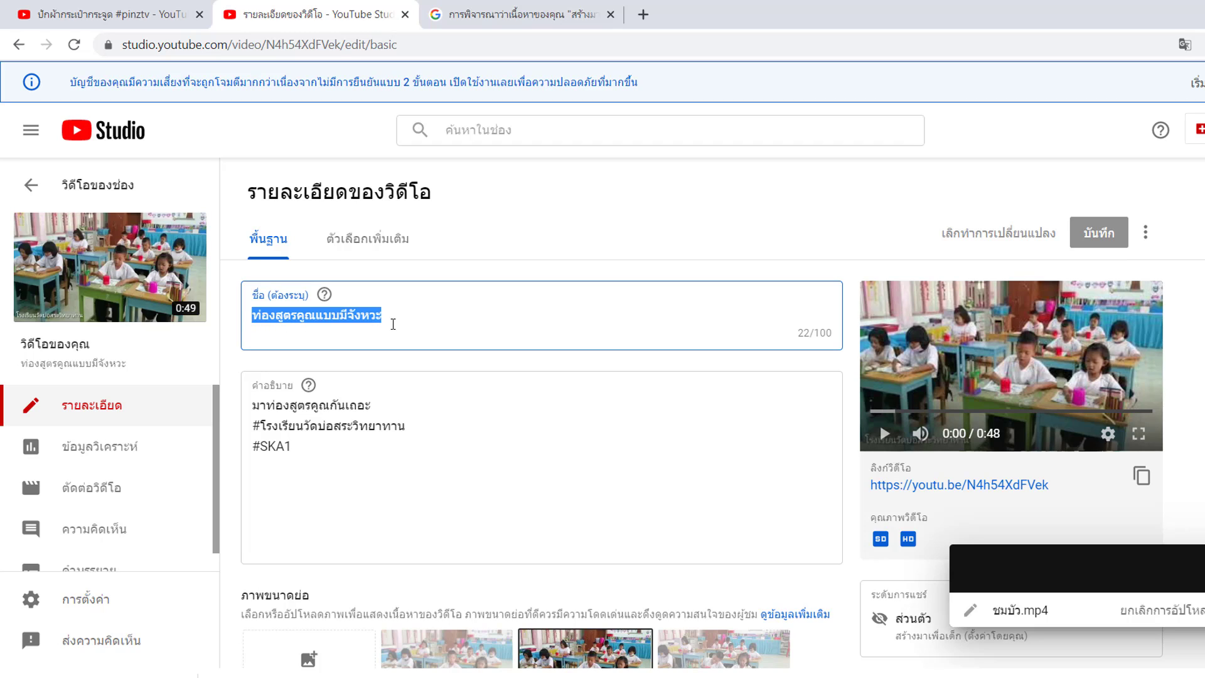
click(393, 324)
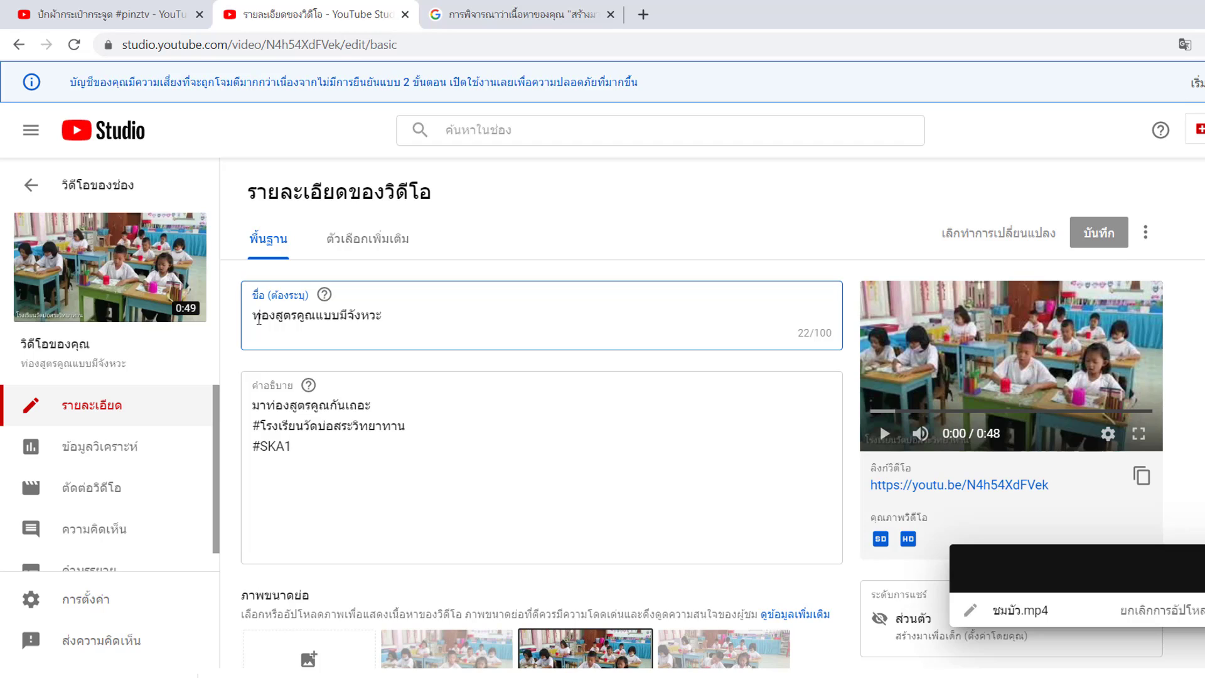
drag(252, 315, 415, 321)
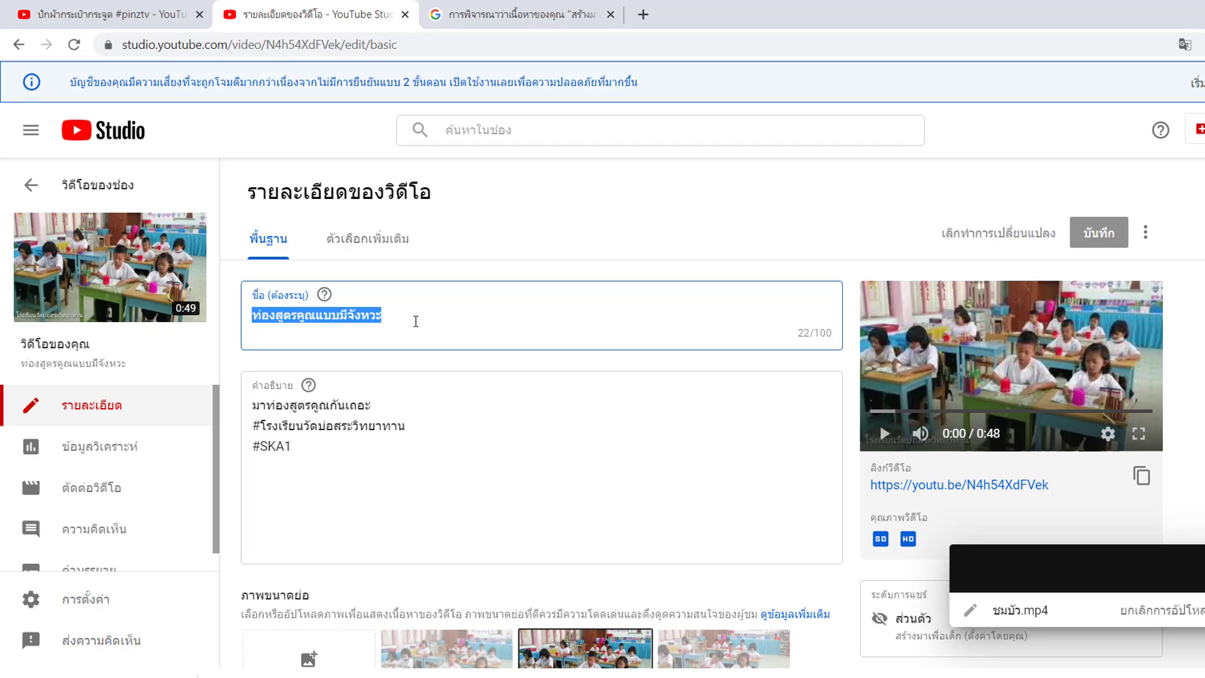
click(417, 321)
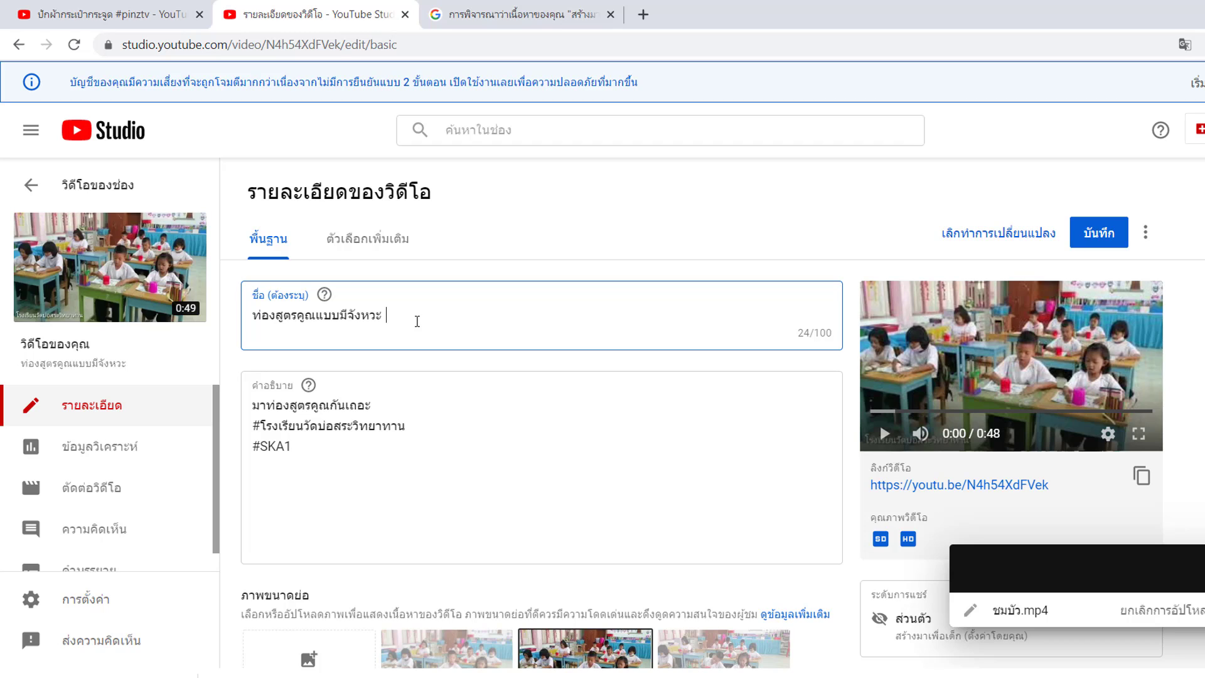
text(๒)
key(BackSpace)
text(#)
text(ซ)
key(BackSpace)
text(Ska1)
- Review the video description and its hashtags, placing the text cursor at the end of the #SKA1 line
scroll(879, 423, down, 2)
scroll(625, 373, up, 1)
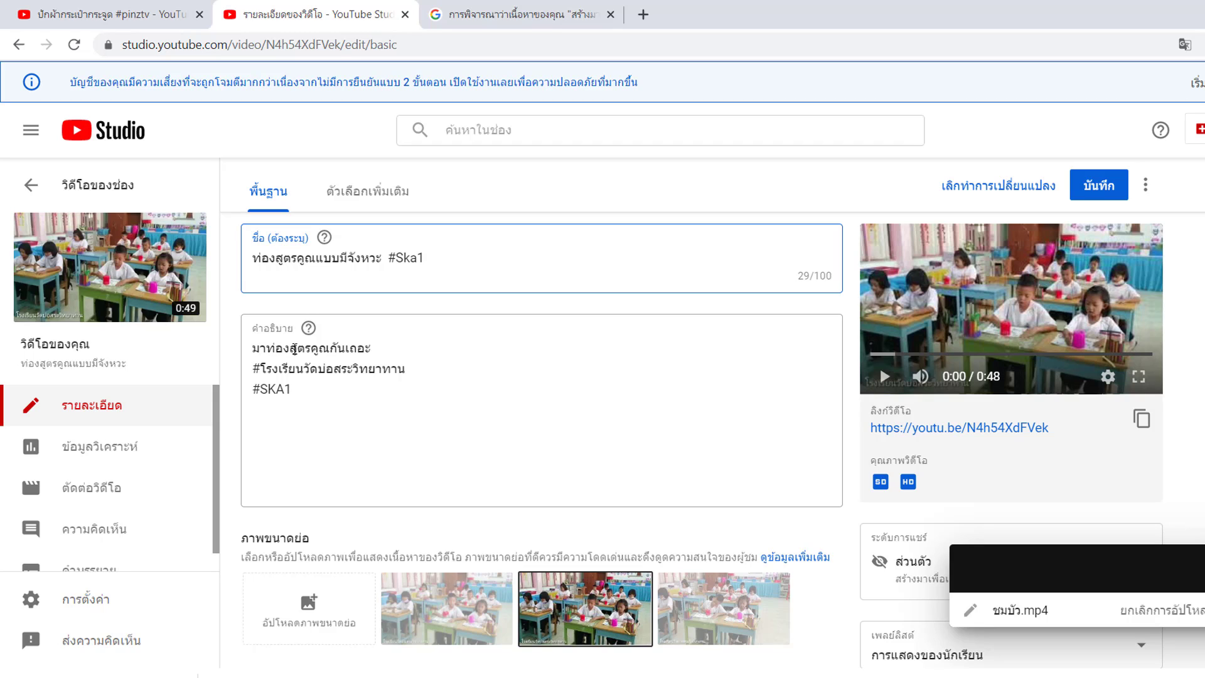
click(375, 350)
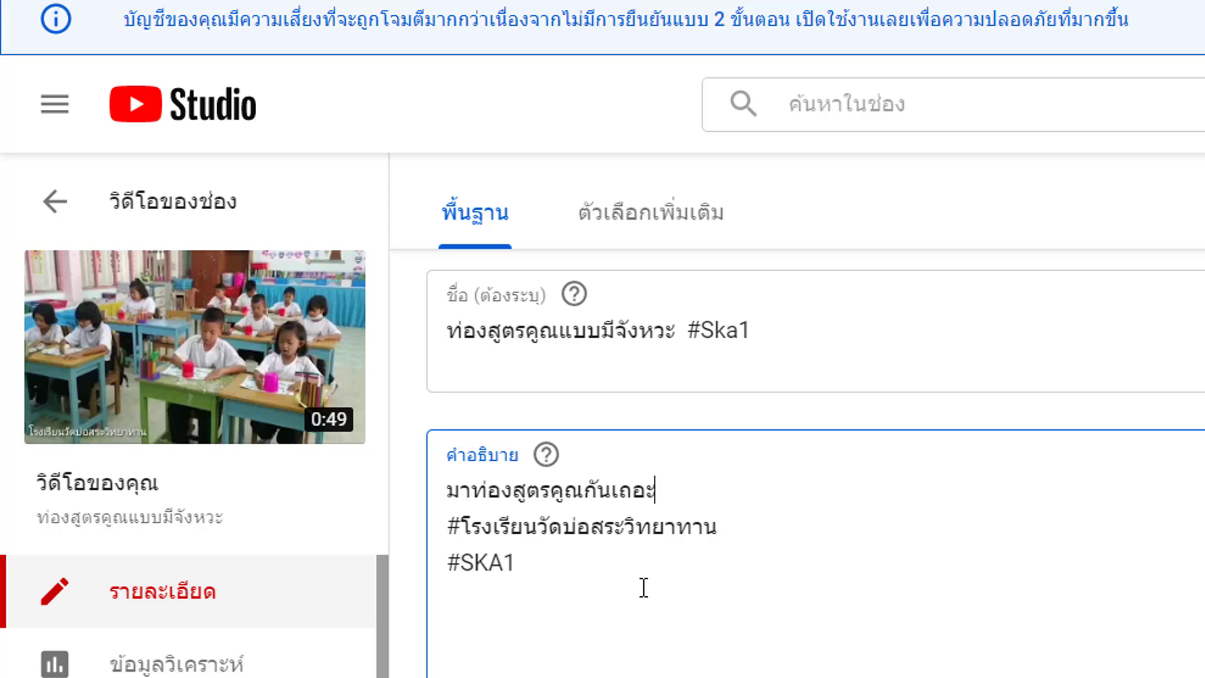
click(541, 564)
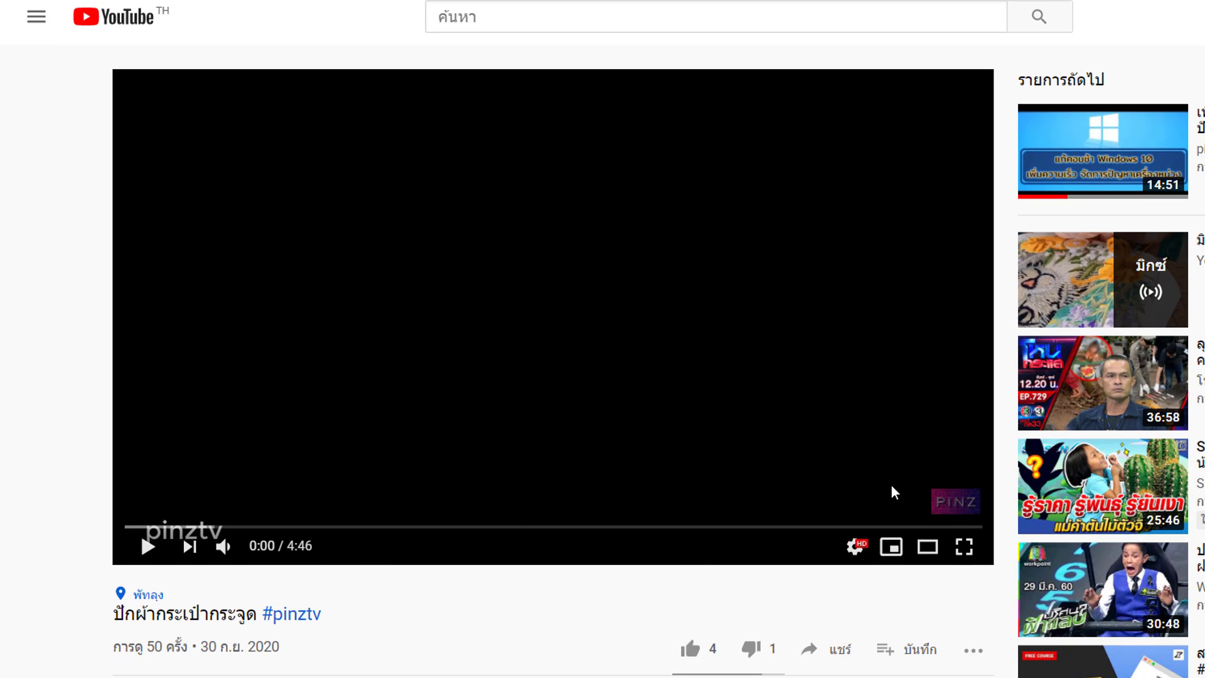
- On YouTube, open the suggested pinztv Windows 10 speed-up video, pause it, and examine its title and the hashtags above it
click(1104, 151)
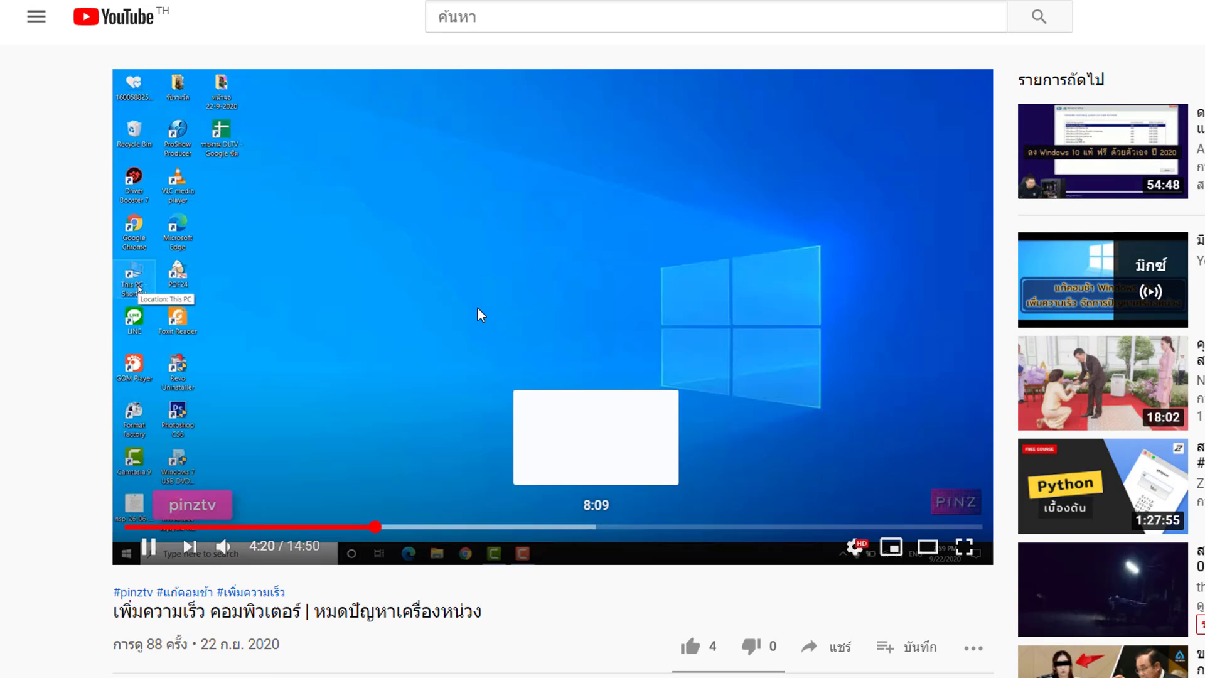
click(477, 345)
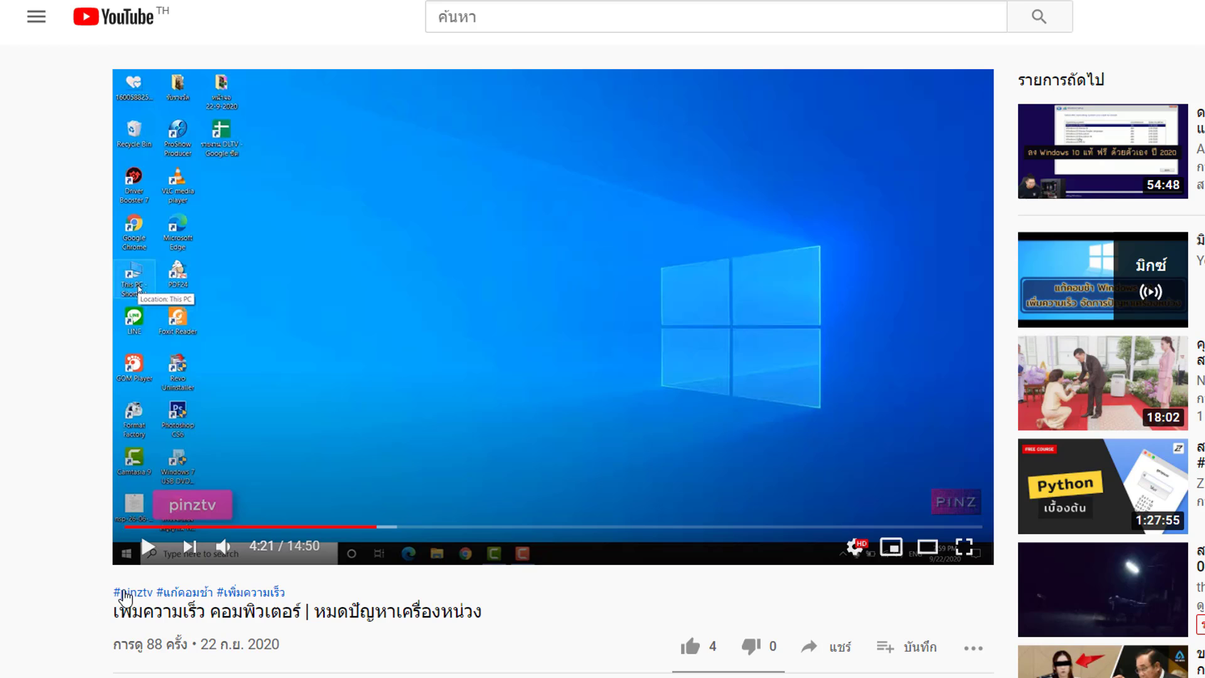
drag(116, 612, 492, 613)
click(308, 593)
scroll(691, 630, down, 2)
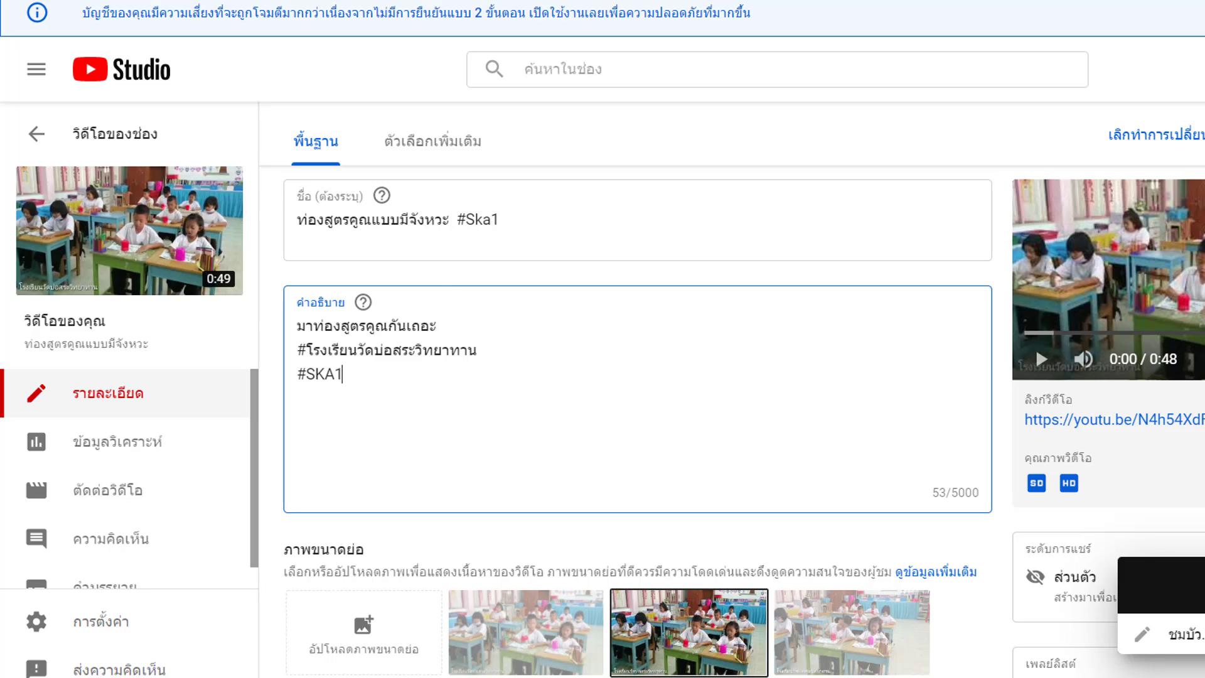
- Compare the three auto-generated thumbnails of the multiplication video by selecting each in turn, finishing on the first one
scroll(744, 422, down, 3)
scroll(743, 422, up, 1)
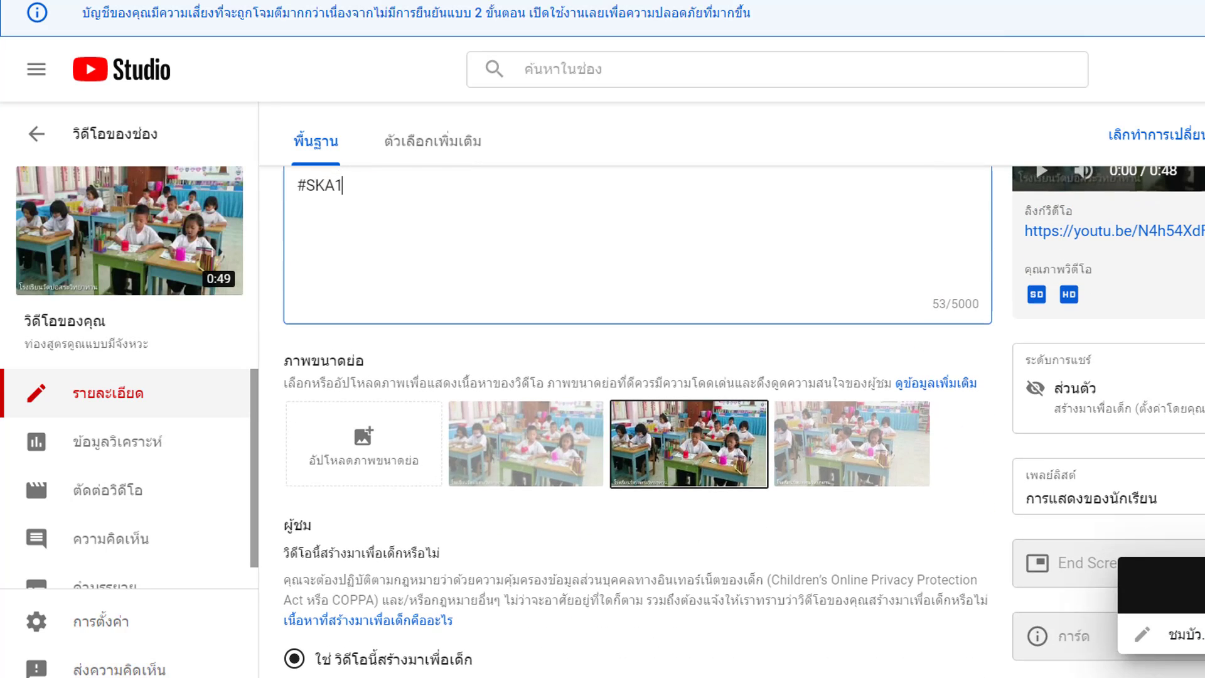
scroll(743, 421, down, 1)
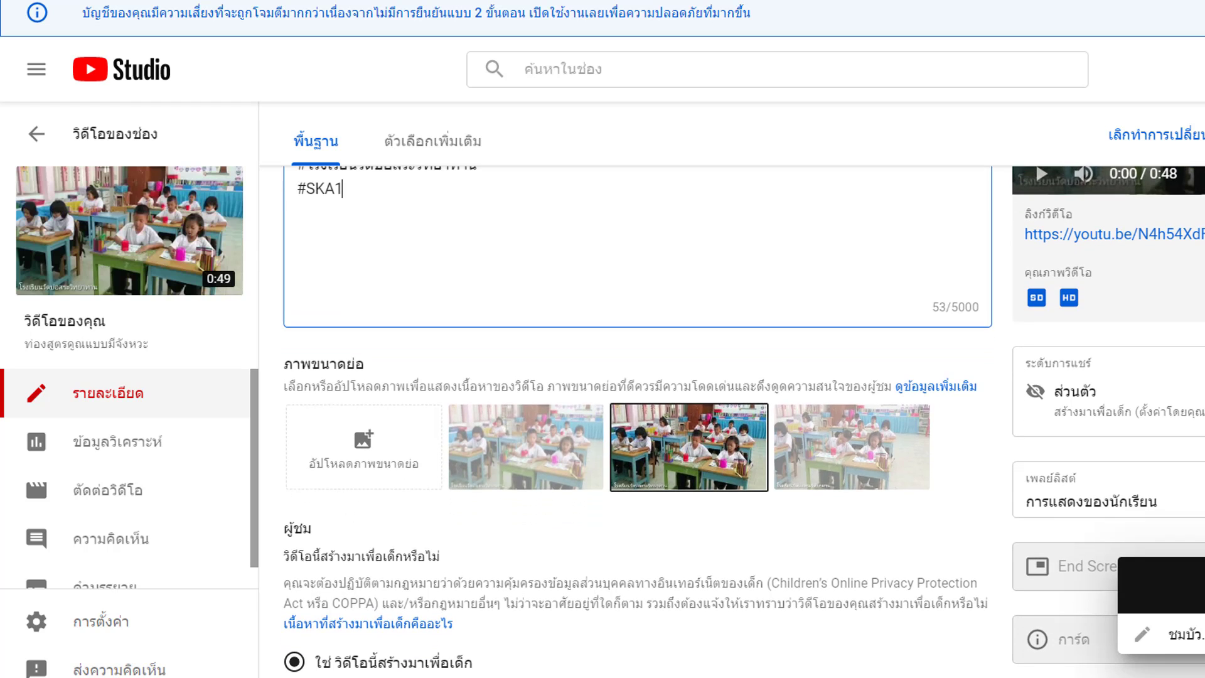
scroll(743, 422, down, 2)
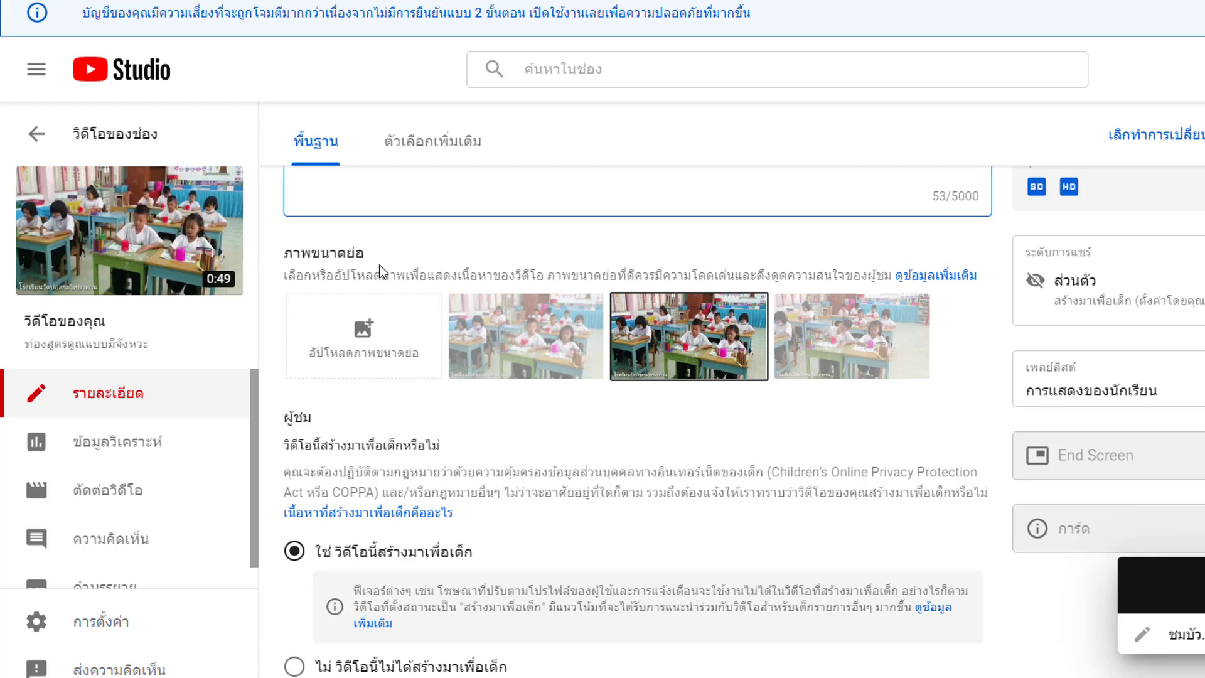
click(533, 356)
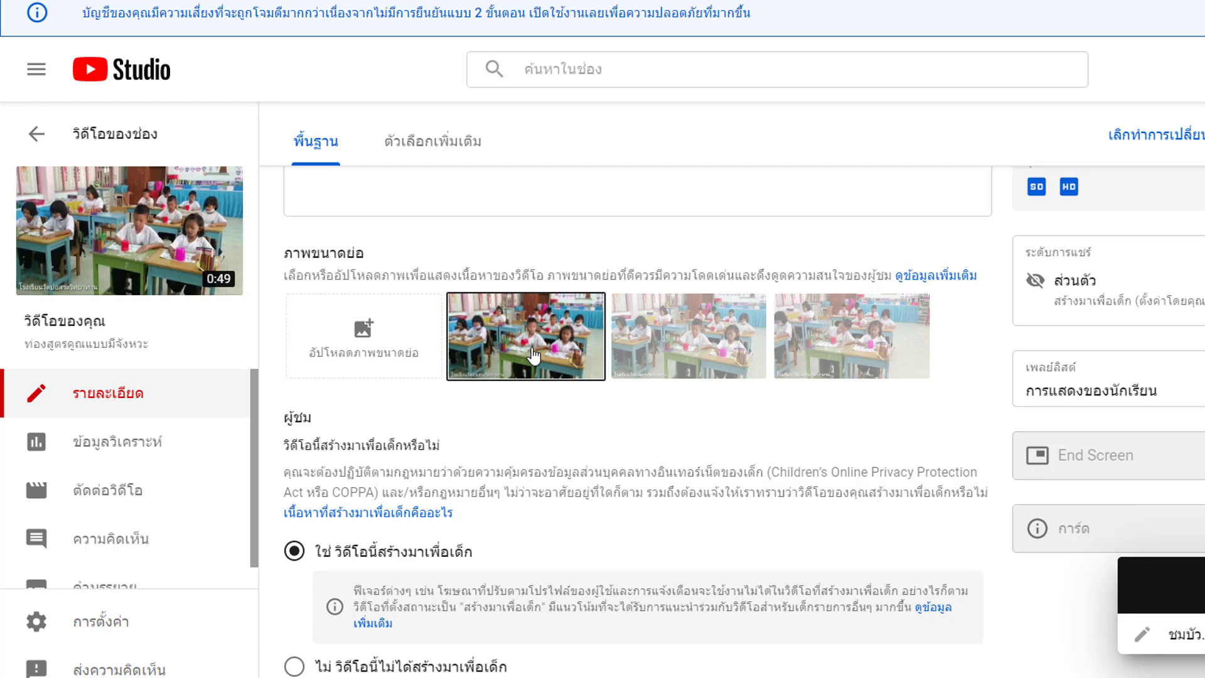
click(678, 355)
click(847, 354)
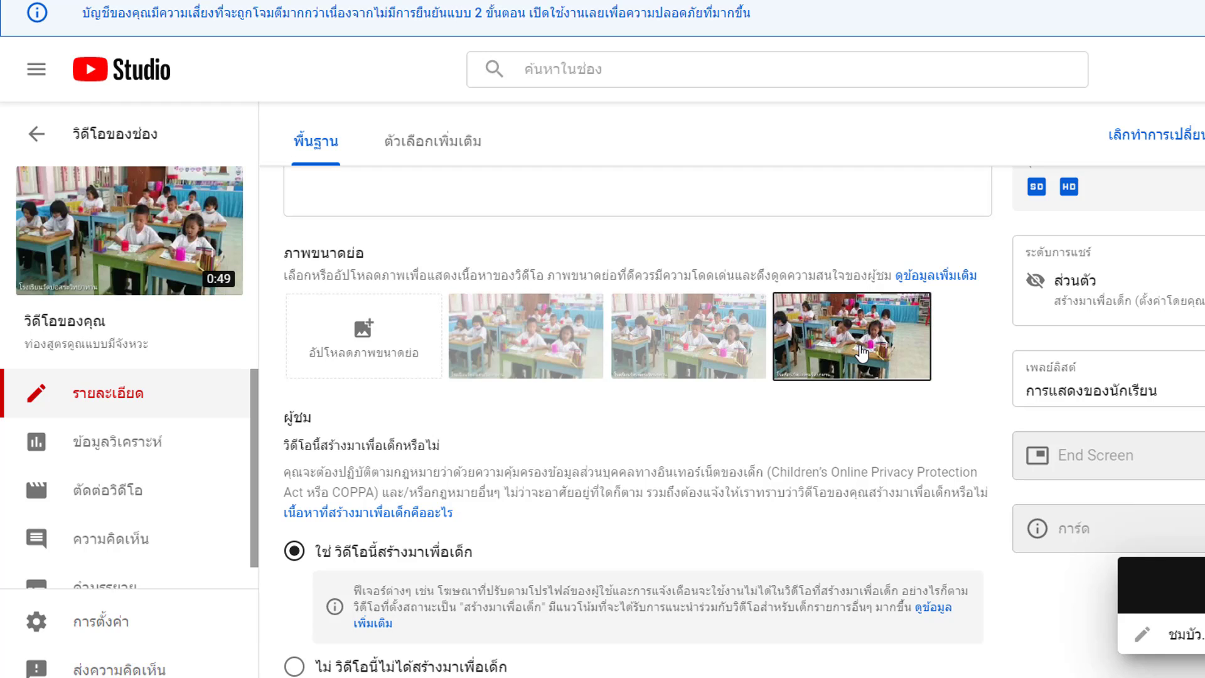
click(653, 354)
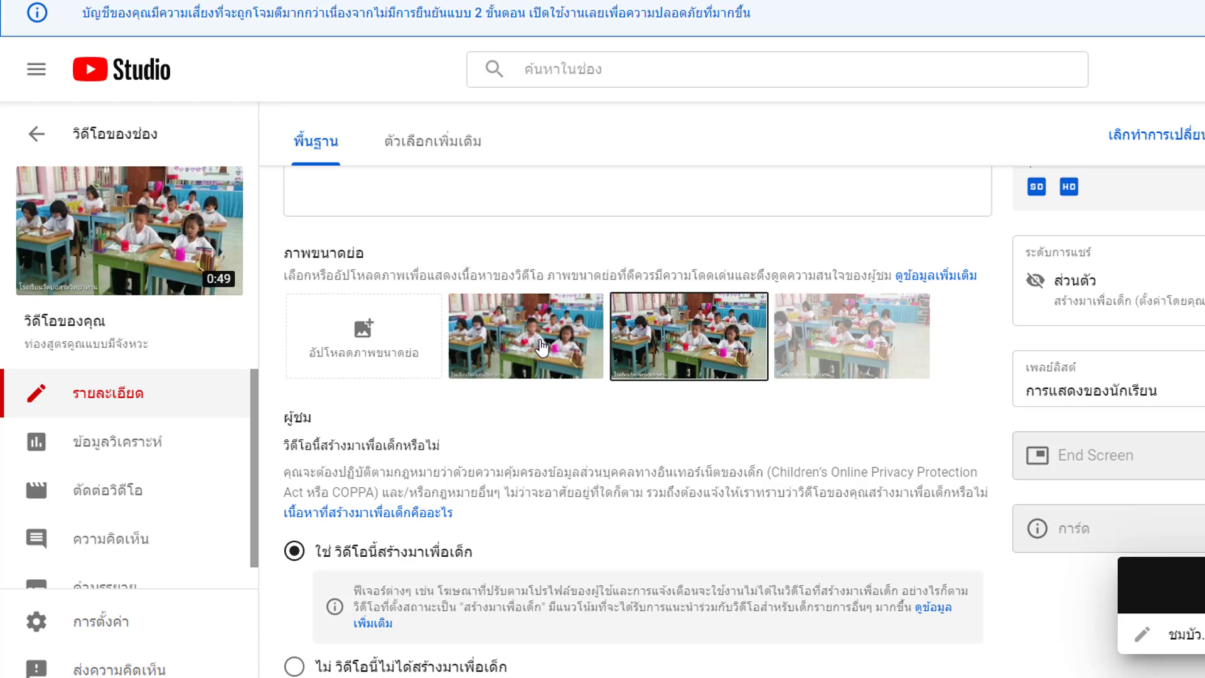
click(540, 347)
click(686, 347)
click(872, 351)
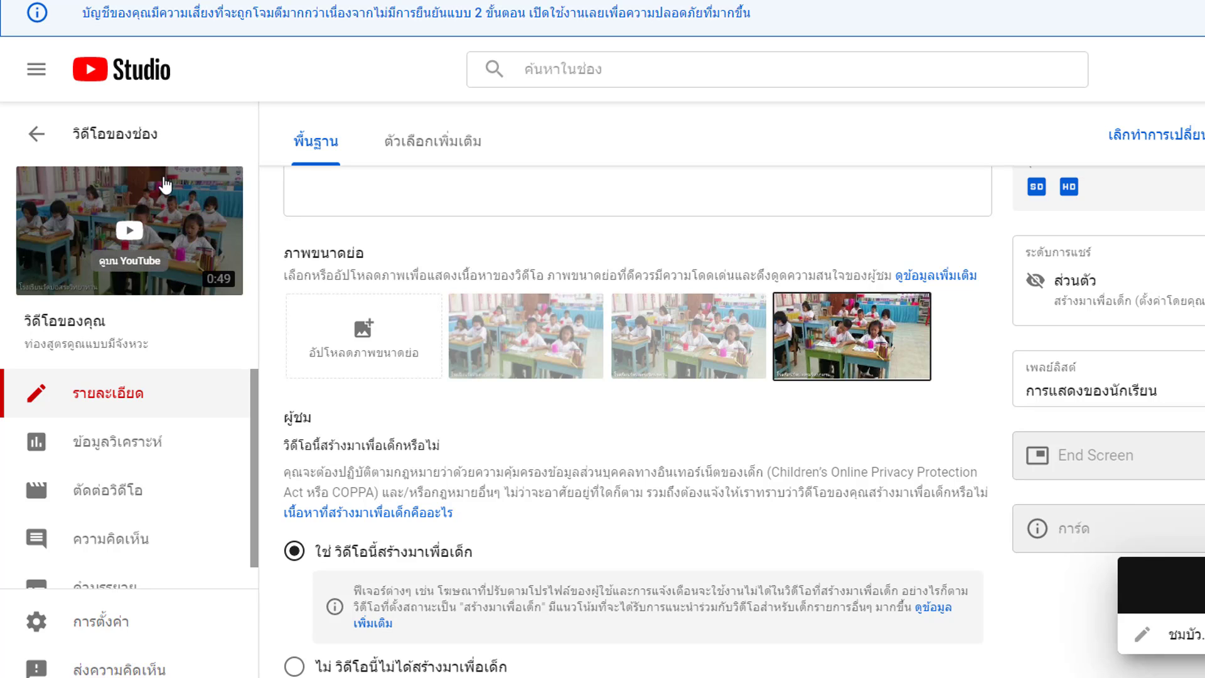
click(659, 359)
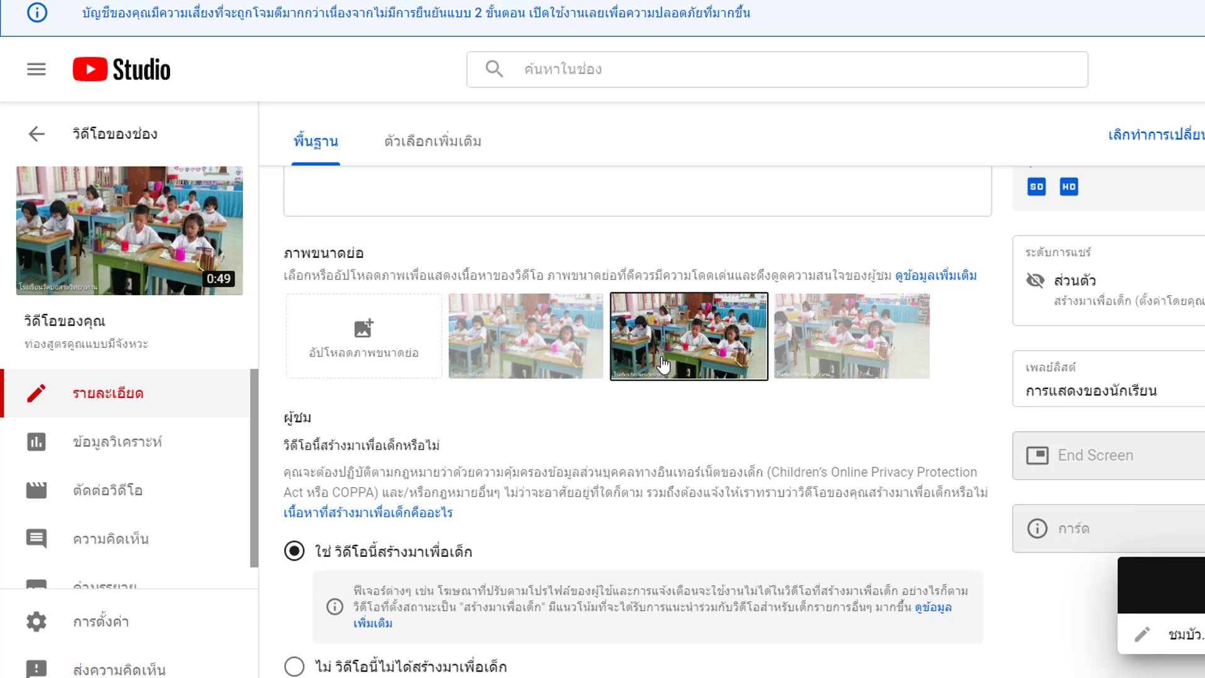
click(553, 342)
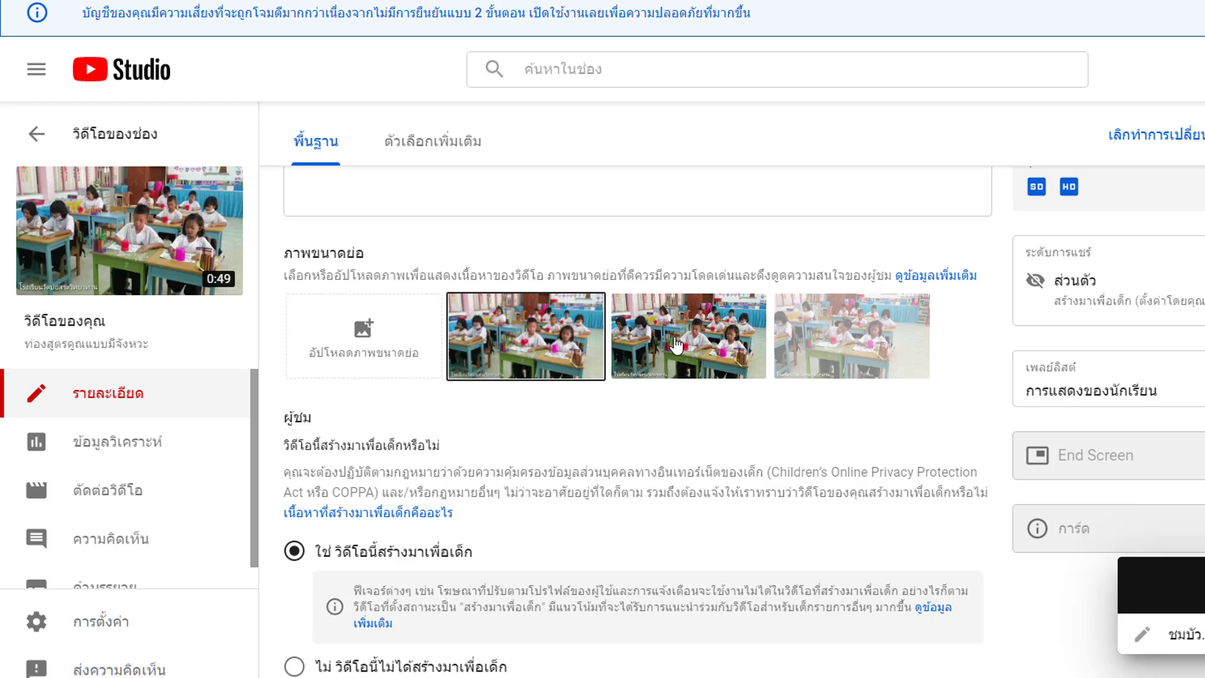
click(671, 342)
click(854, 348)
click(696, 342)
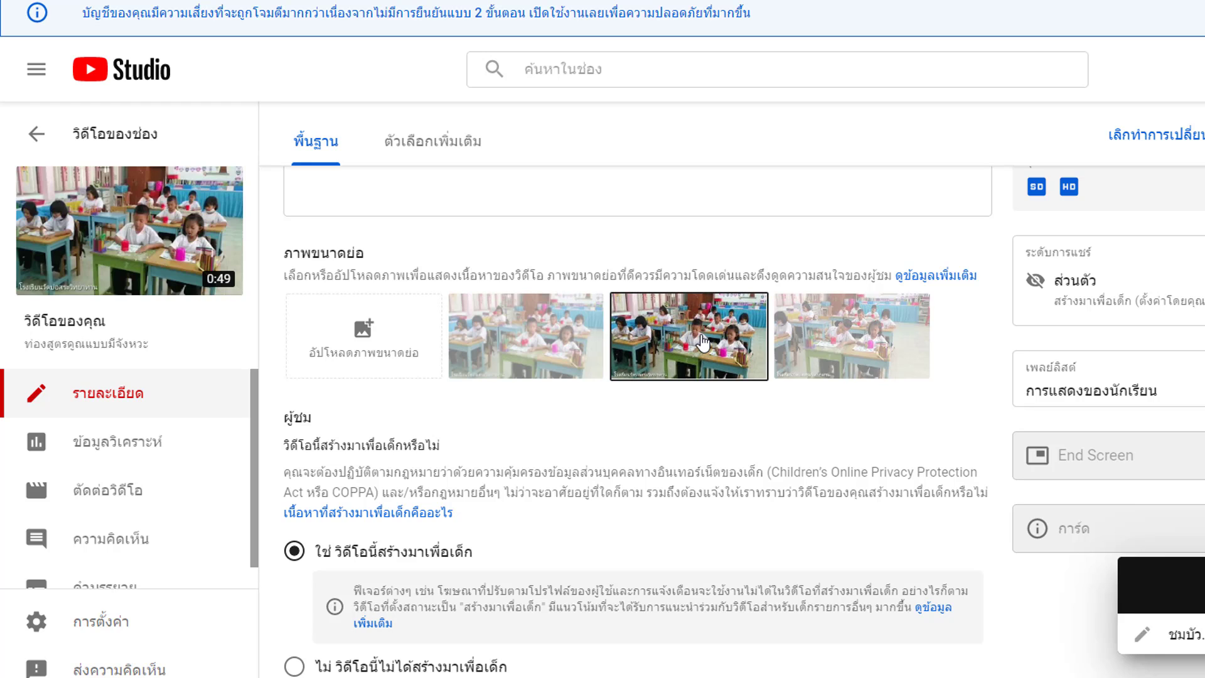
click(548, 347)
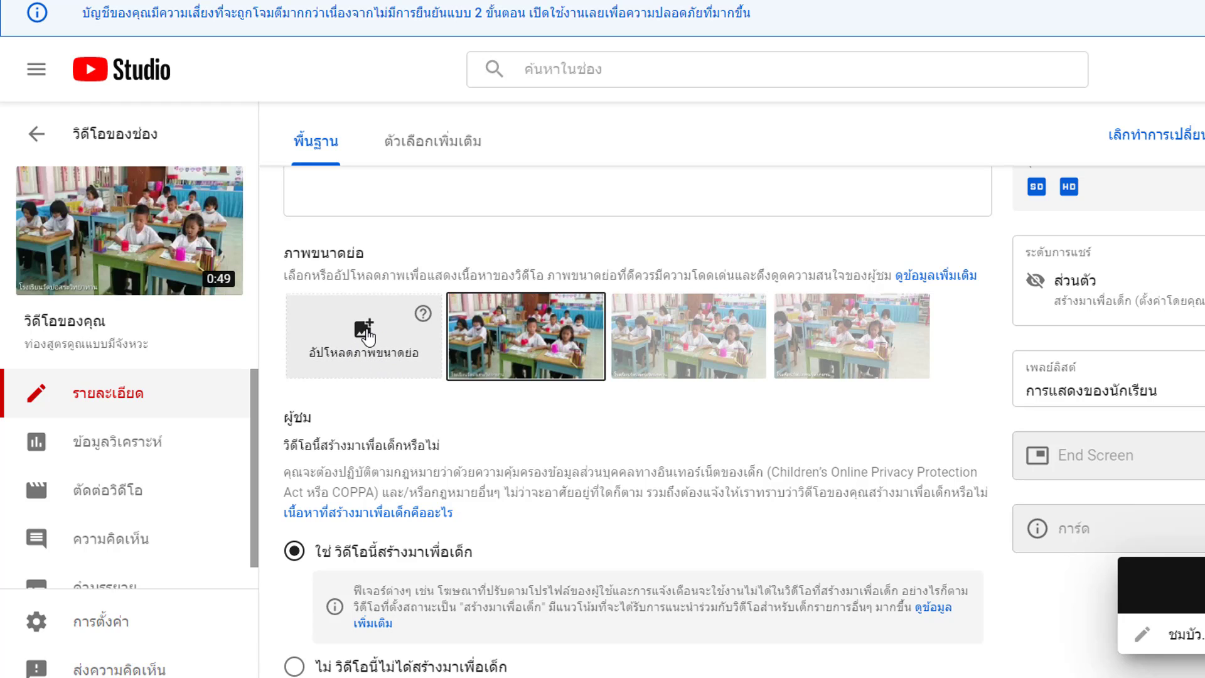
- Upload the Desktop image IMG_20200928_151157_433 as the video's custom thumbnail
click(364, 332)
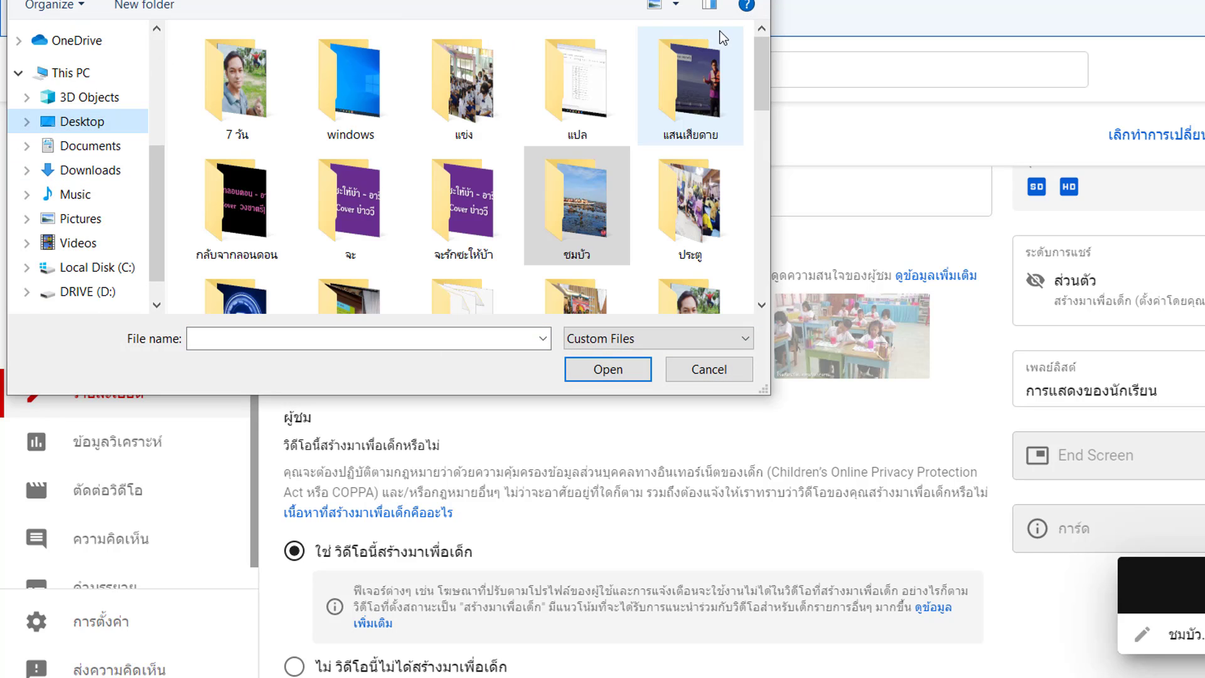
drag(766, 193, 767, 251)
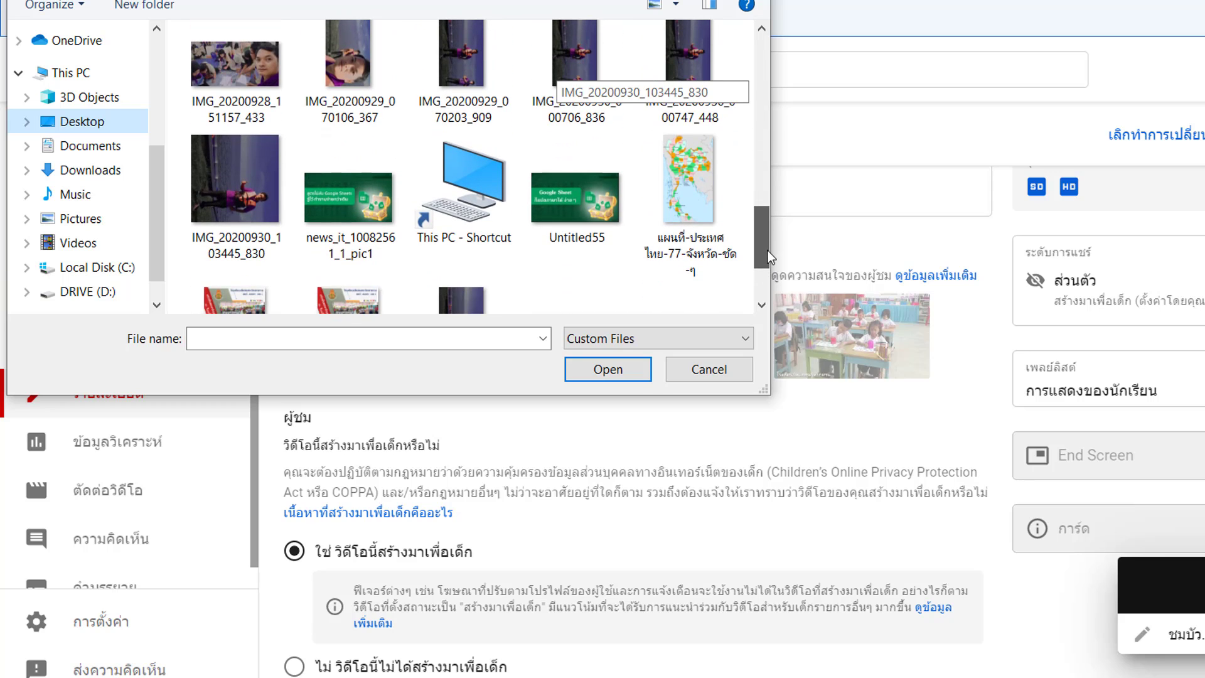
click(250, 67)
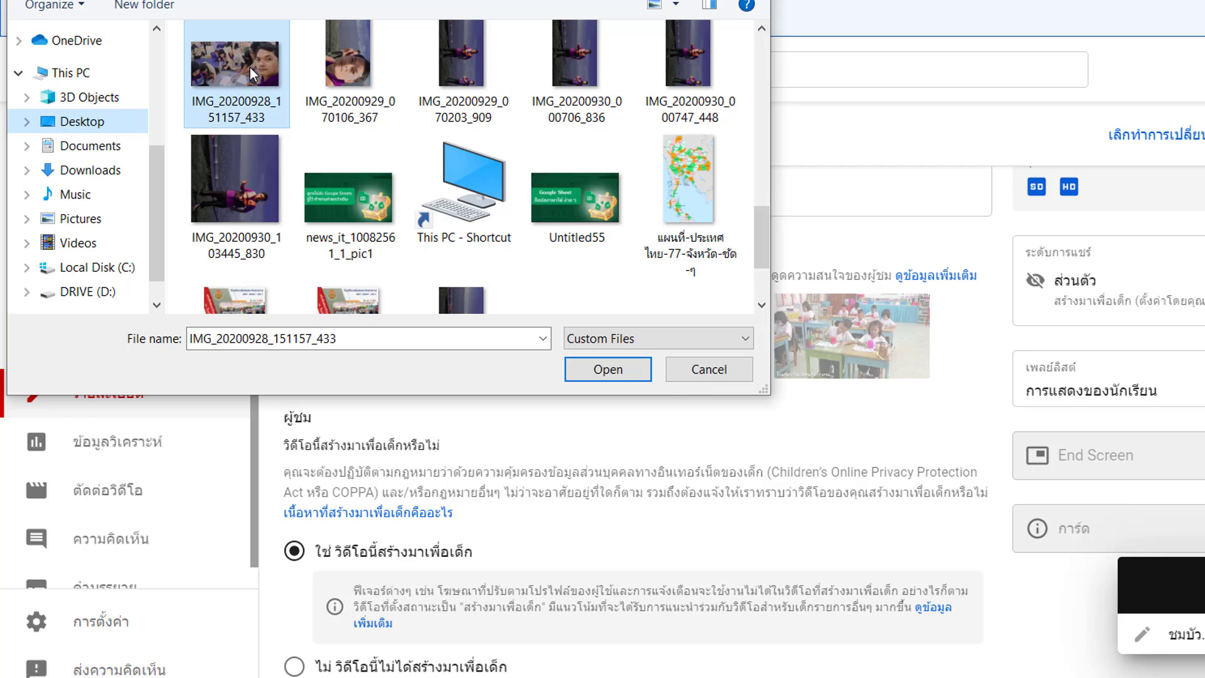
click(602, 371)
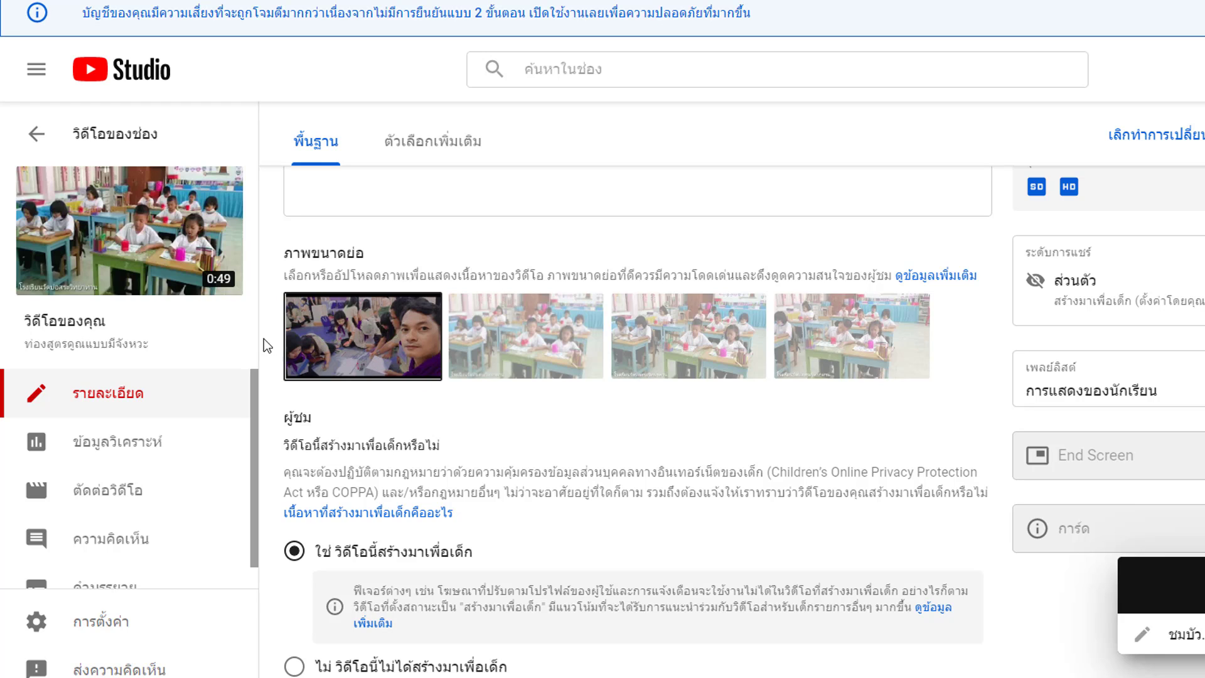
mouse_move(87, 249)
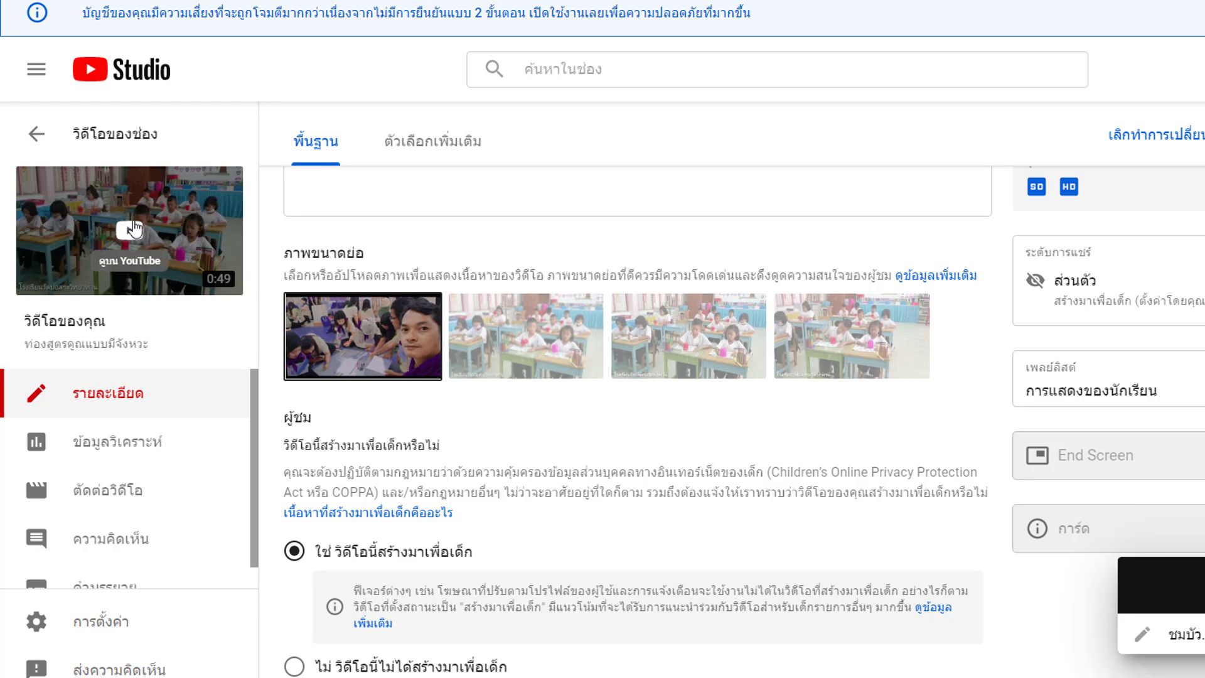
mouse_move(351, 367)
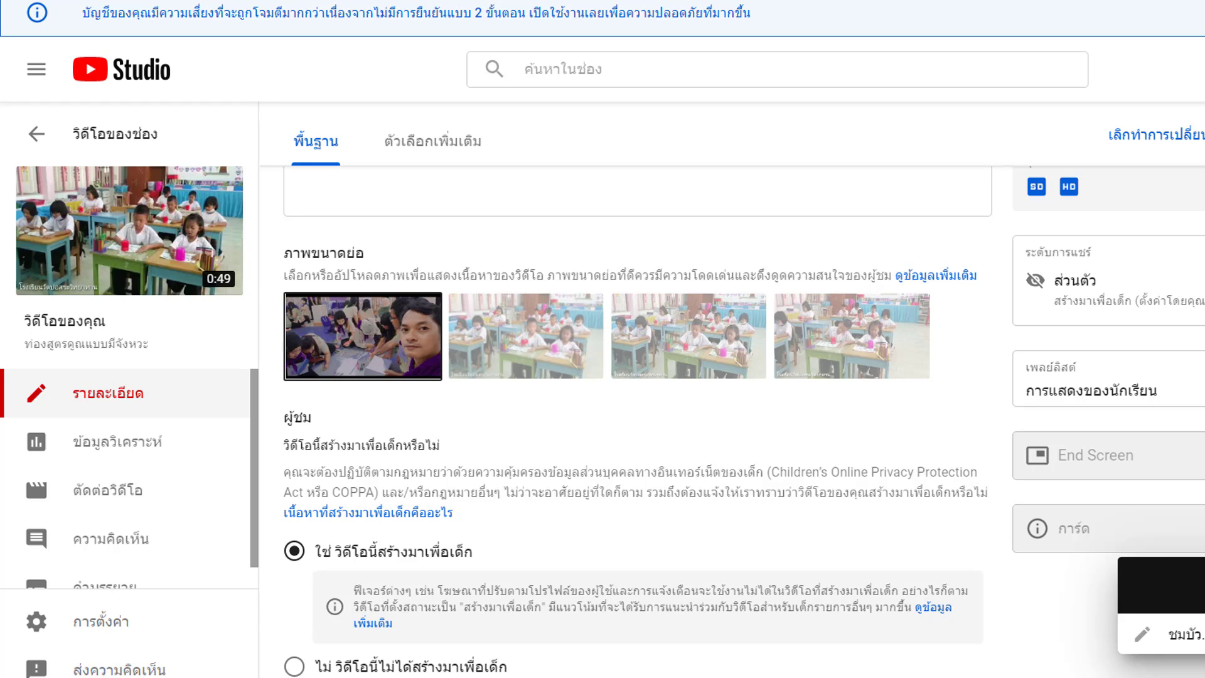
- Select the middle of the three auto-generated thumbnails for the video in place of the uploaded custom image
scroll(637, 415, down, 2)
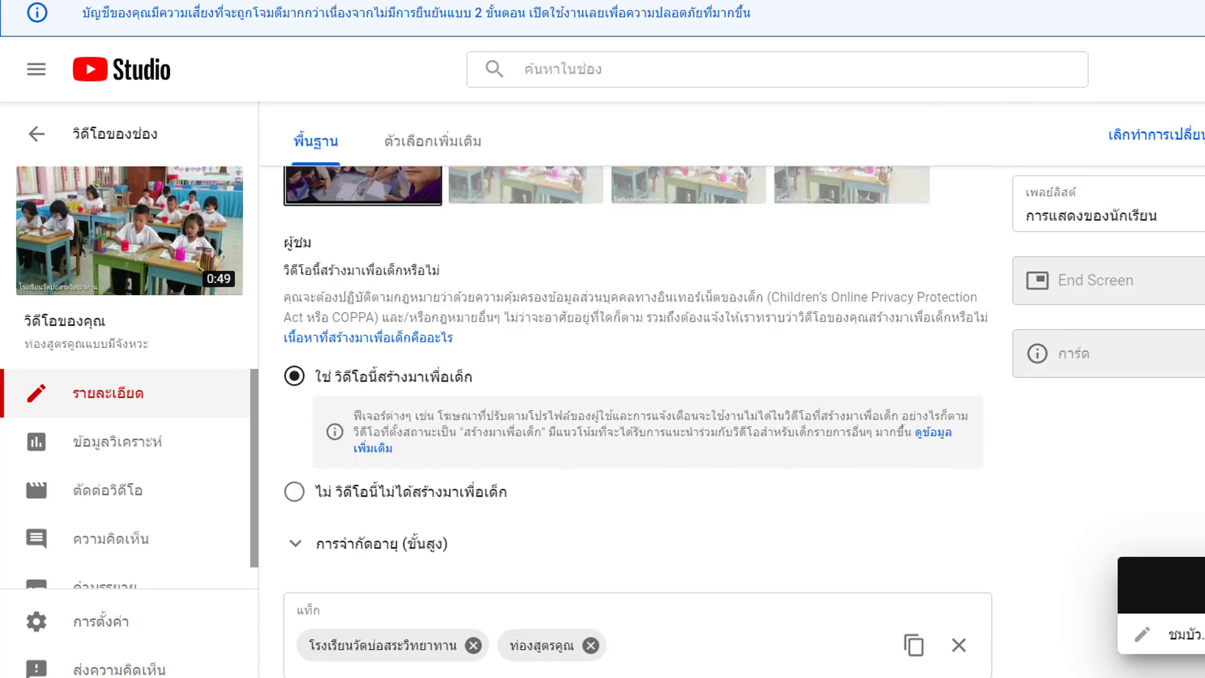
scroll(637, 414, up, 3)
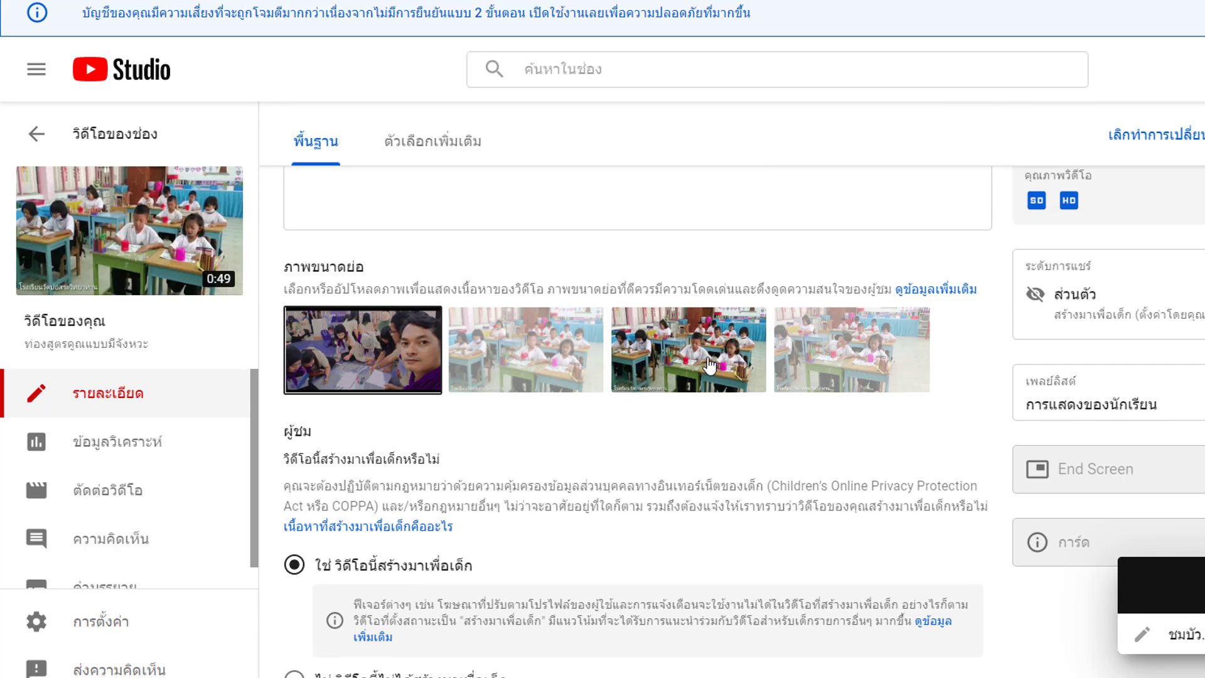
click(706, 363)
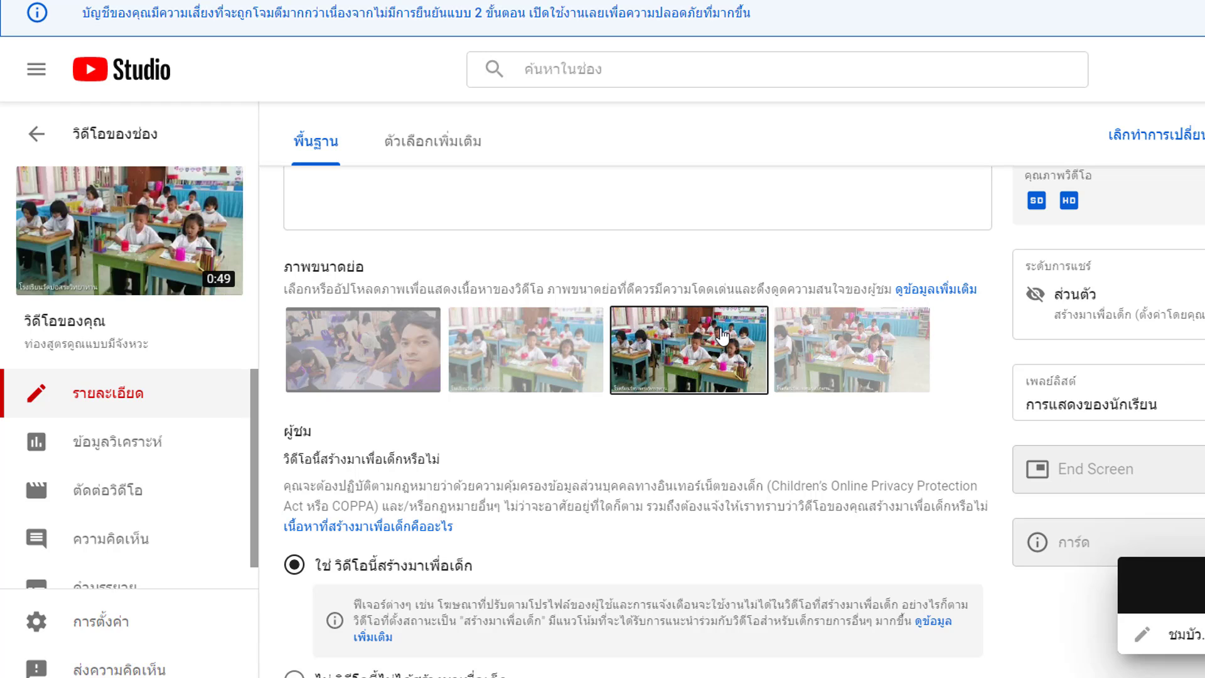
click(520, 383)
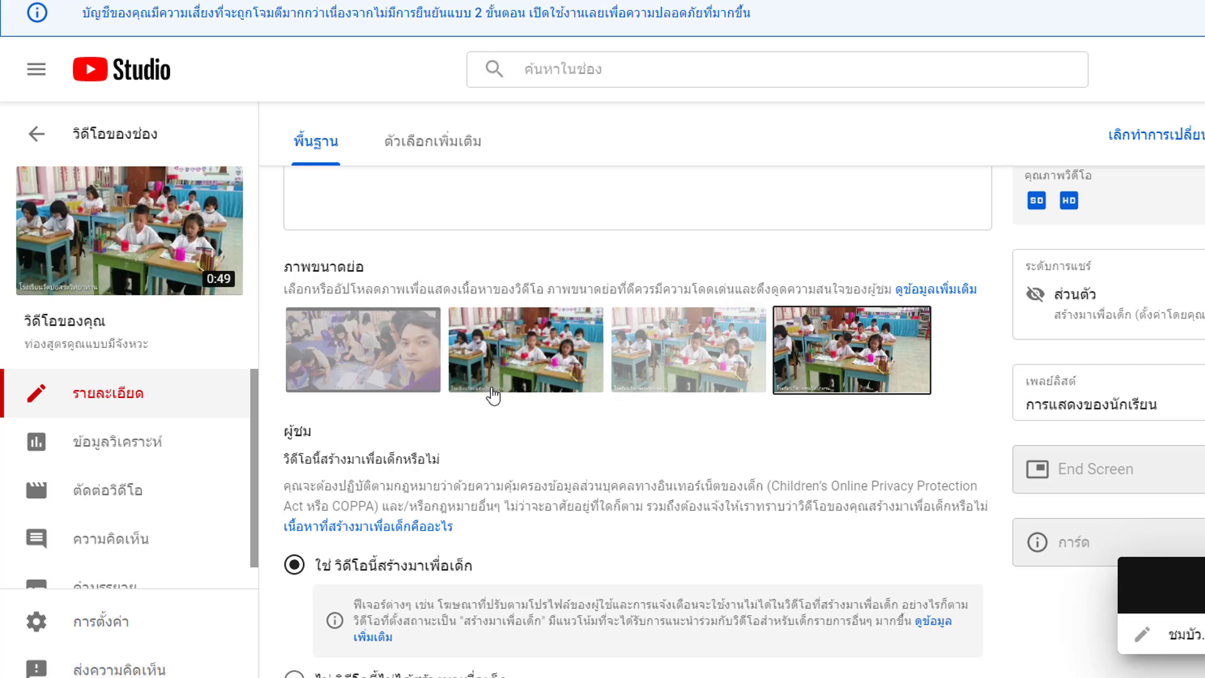
click(704, 374)
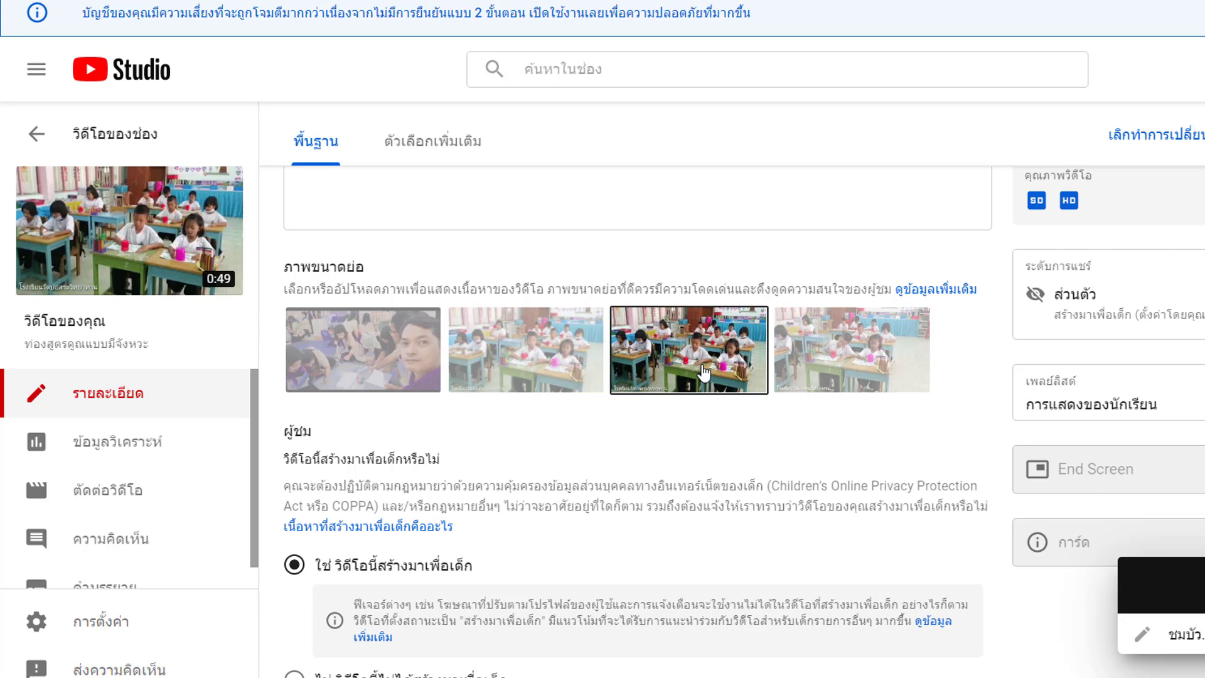
scroll(704, 374, down, 1)
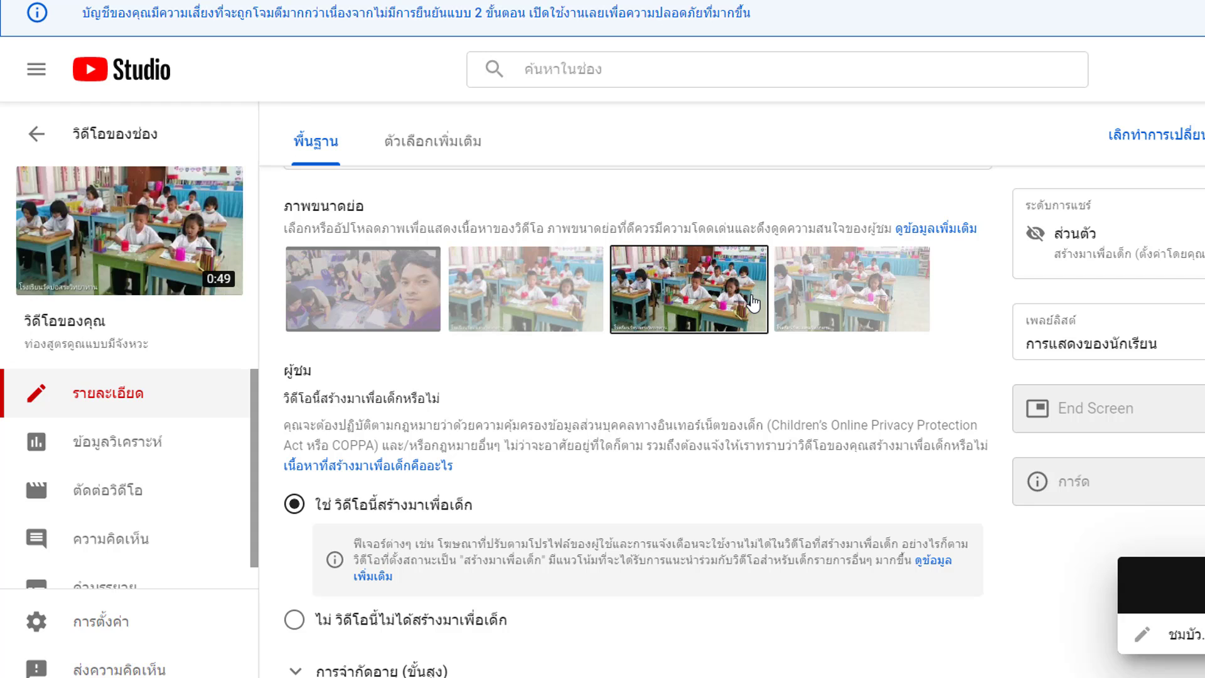
- Compare the two audience settings by switching between not made for kids and made for kids, finishing on made for kids
scroll(628, 408, down, 3)
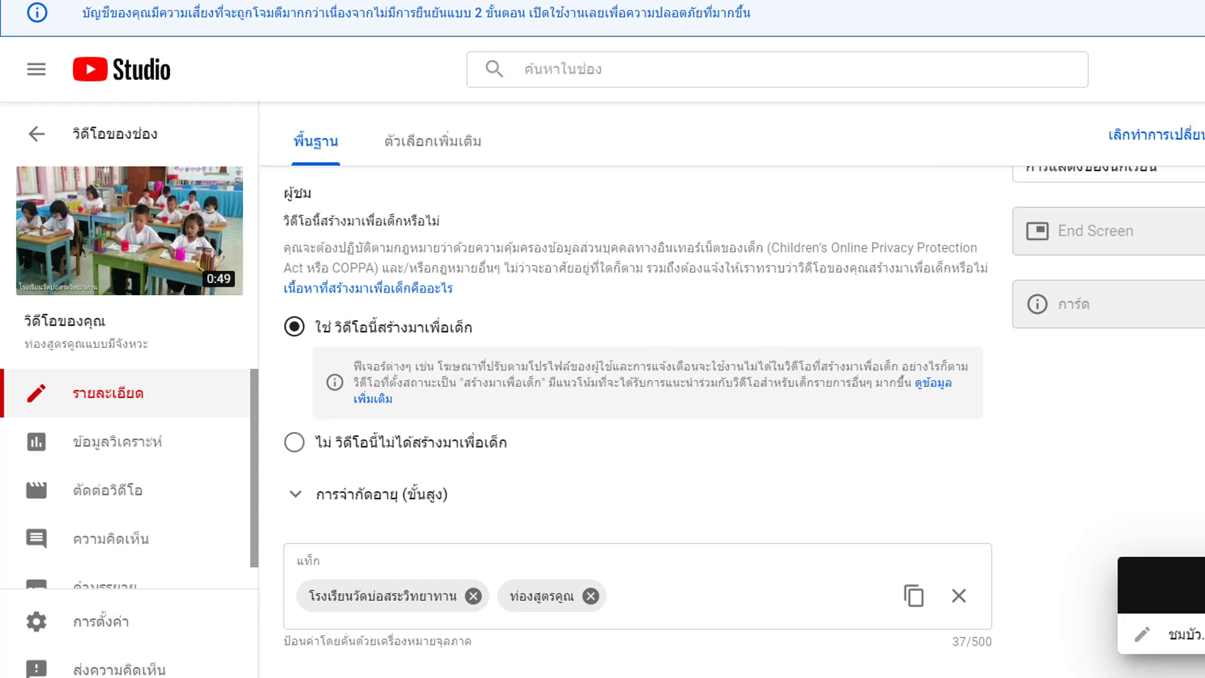
click(294, 446)
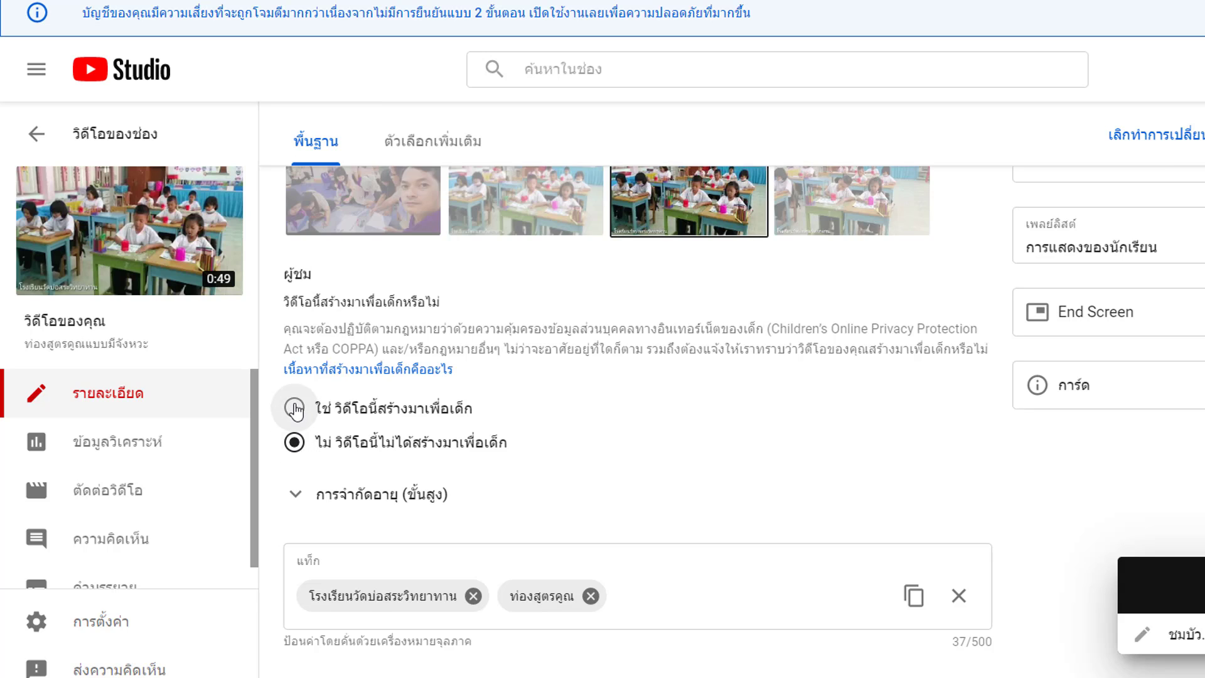
click(295, 409)
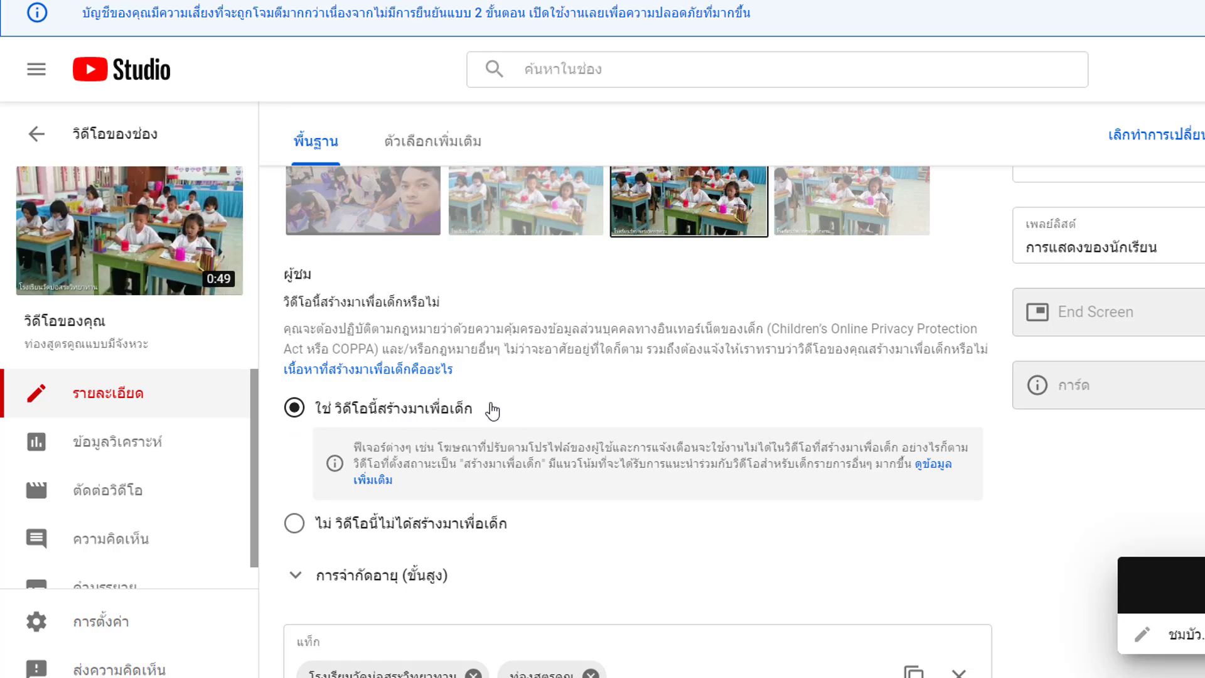
click(292, 522)
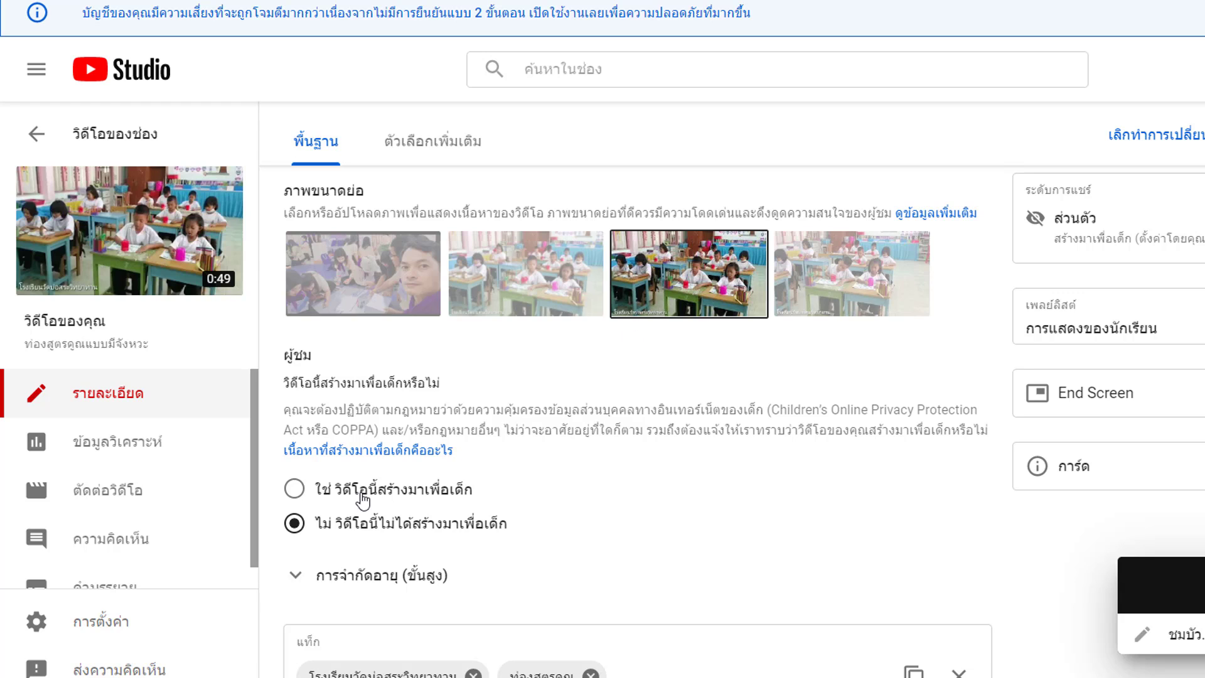
click(299, 493)
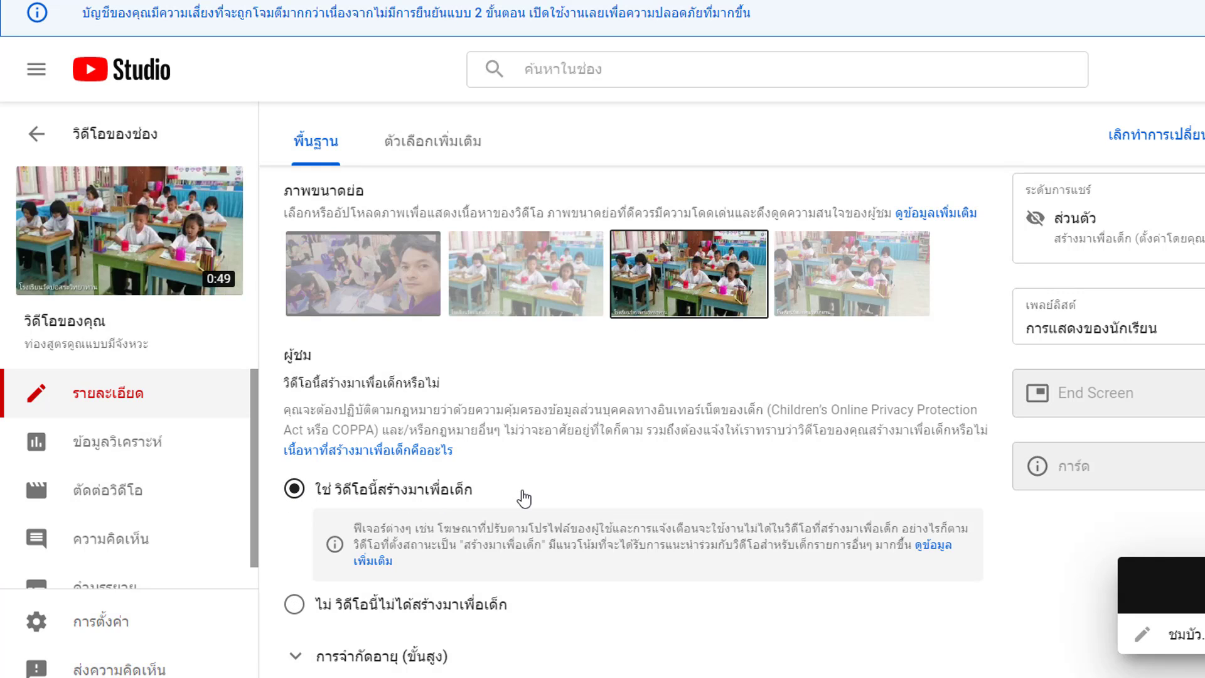
scroll(628, 408, down, 3)
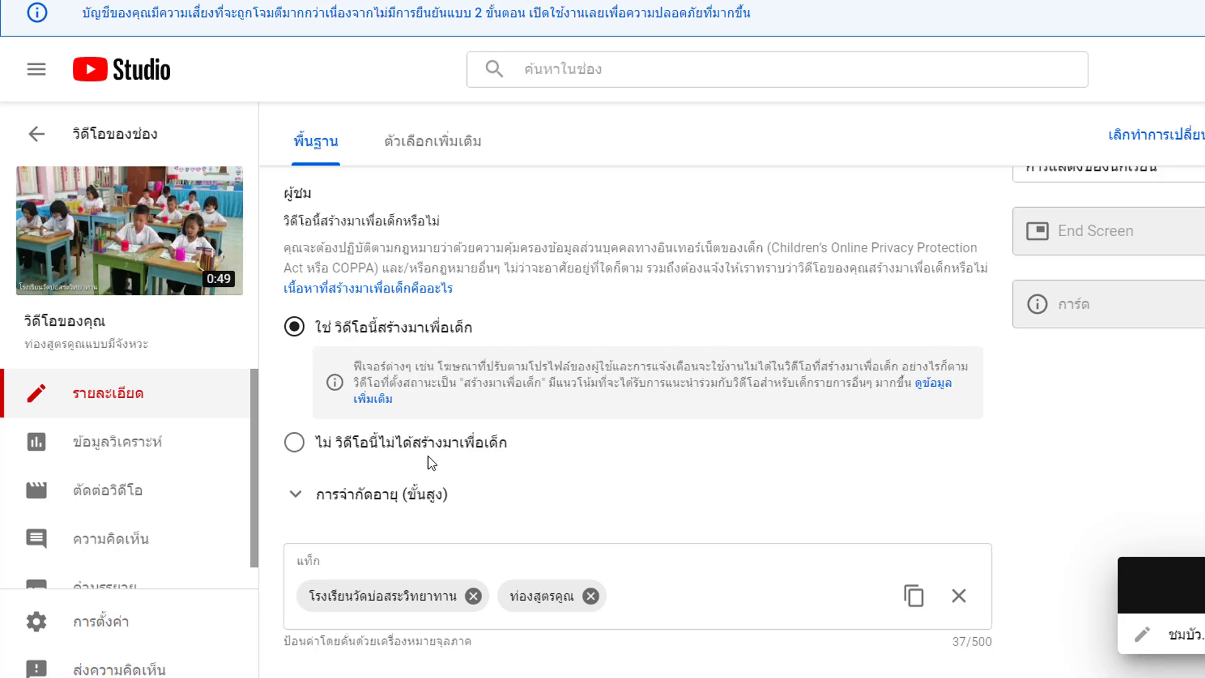
click(295, 443)
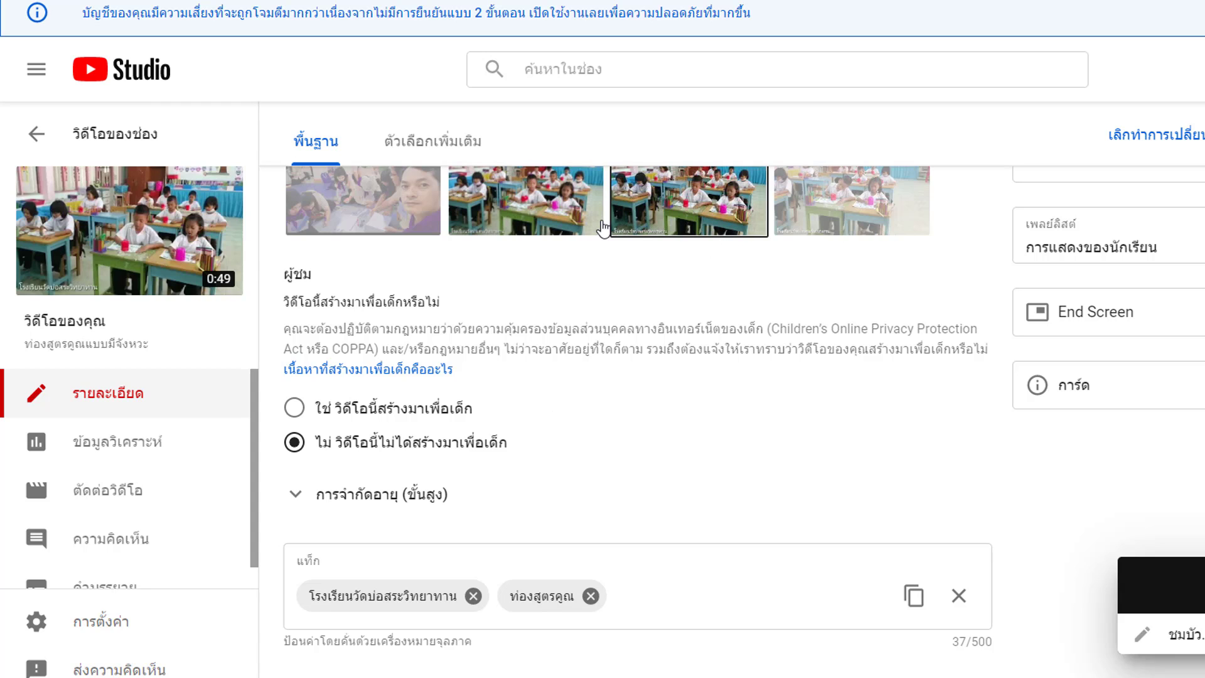
click(294, 408)
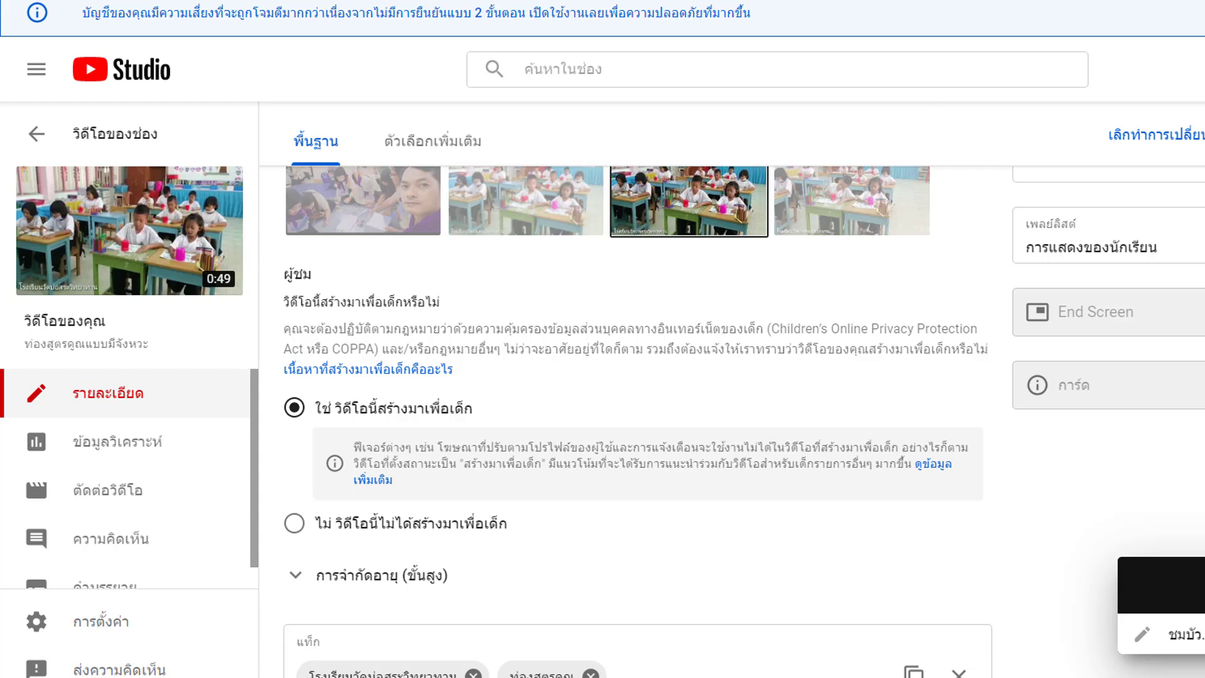
- Add the tags SKA1 and นักเรียน to the video
scroll(627, 408, down, 1)
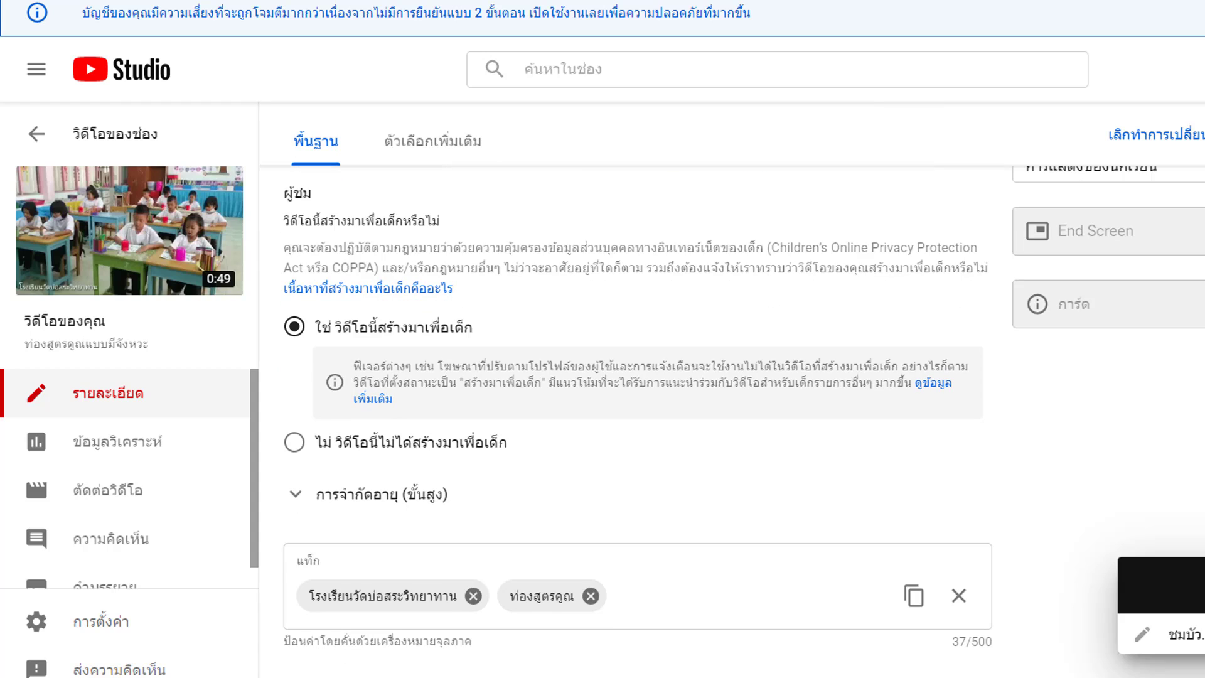
click(636, 605)
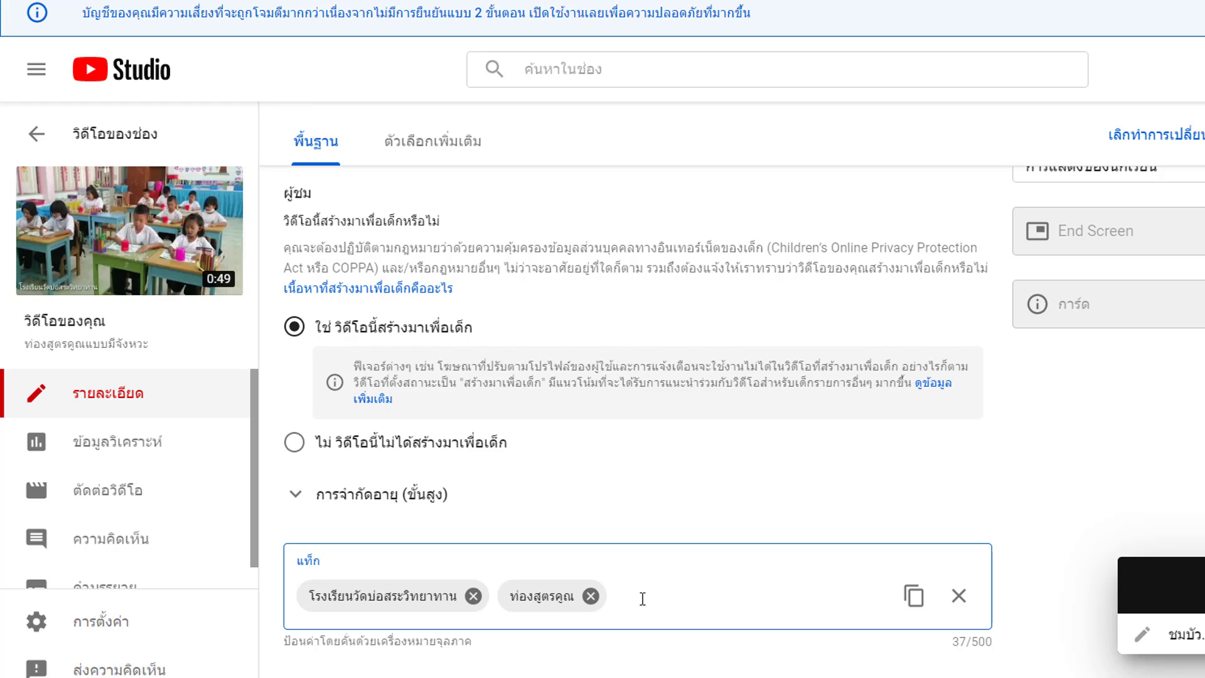
text(SKA1)
key(Return)
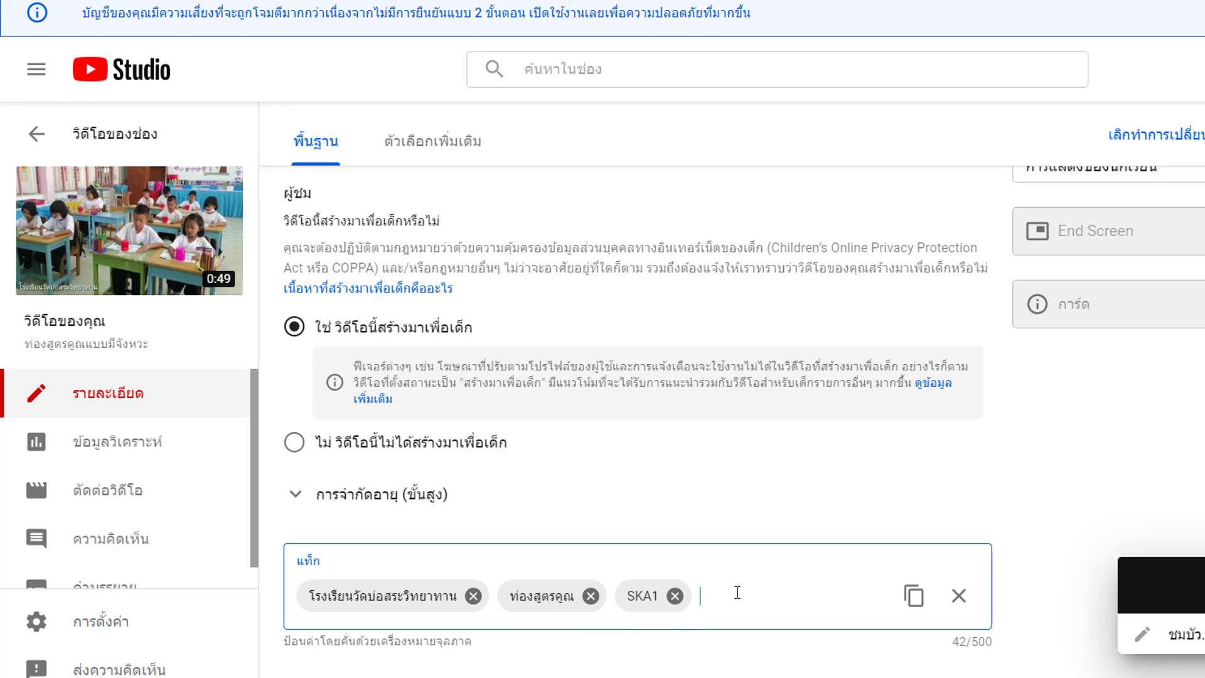
text(oy)
key(BackSpace)
key(BackSpace)
text(นักเรียน)
key(Return)
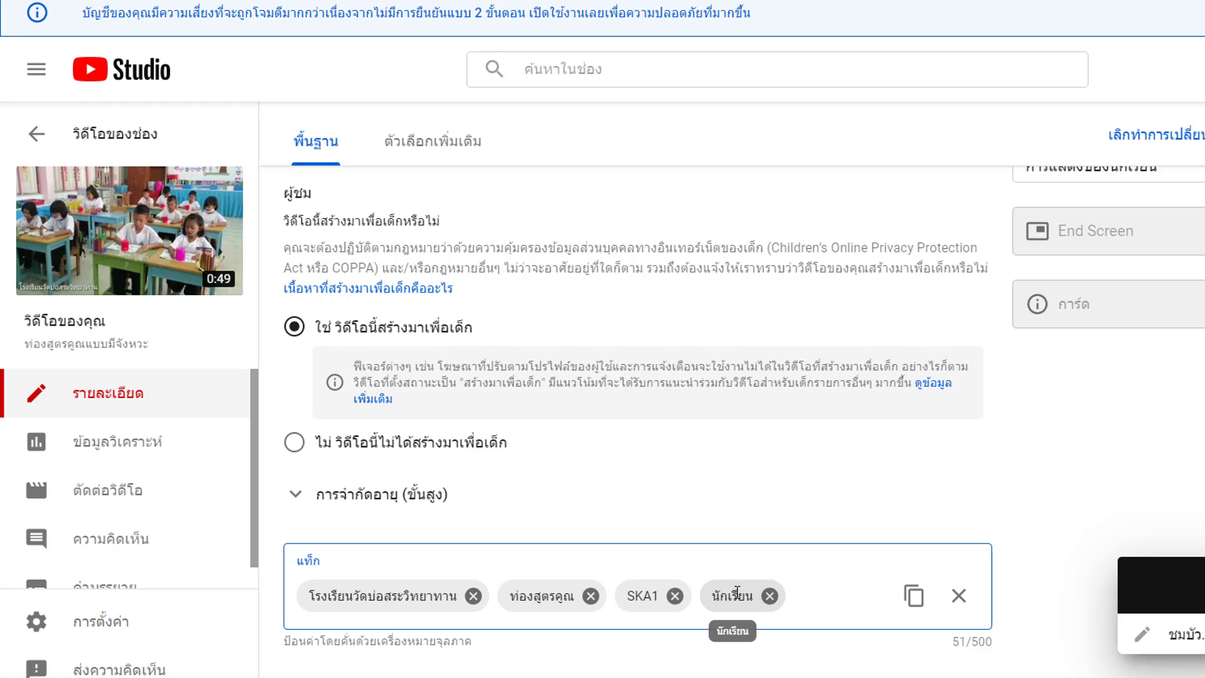
- Add the tags สื่อการสอน, แนวการสอน and เทคนิคการสอน to the video
text(สื่อการสอน)
key(Return)
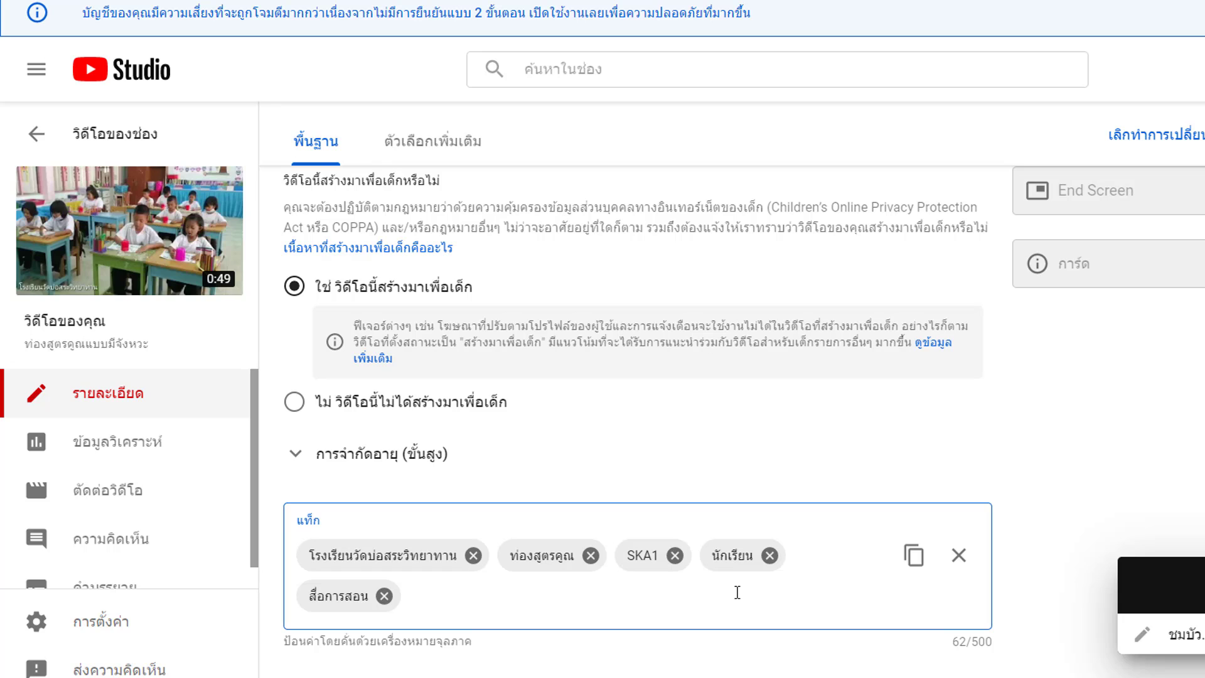
text(แนวการสอน)
key(Return)
text(เท)
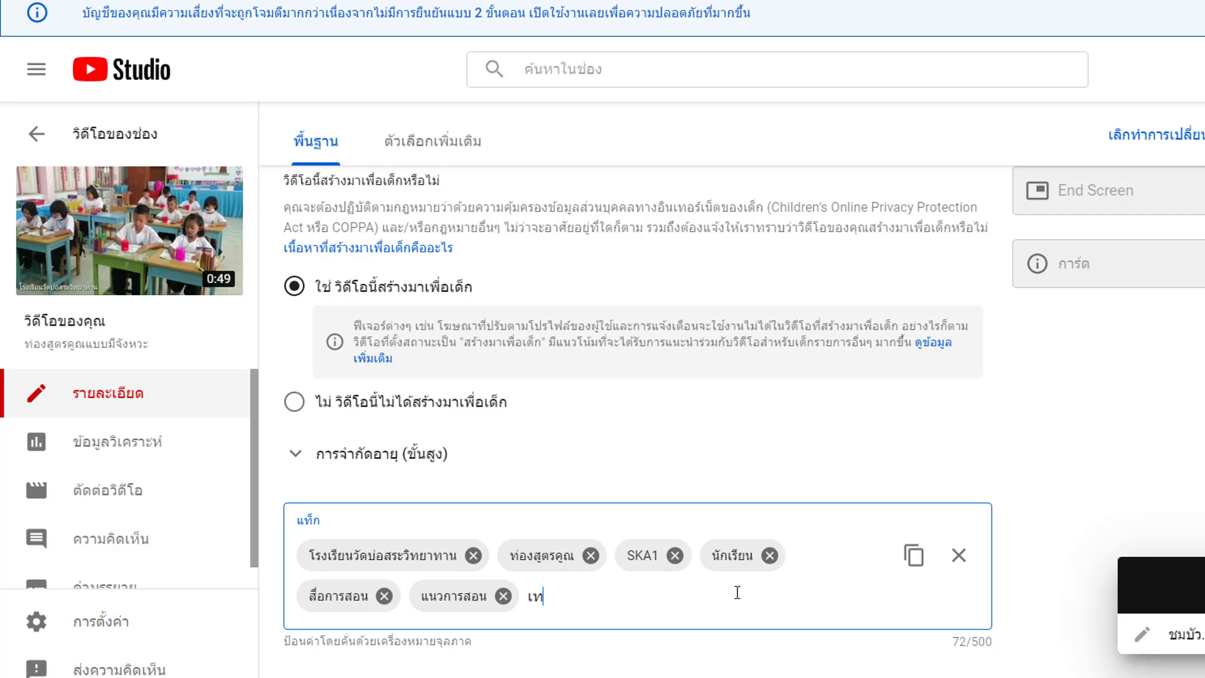
text(คนิคการสอน)
key(Return)
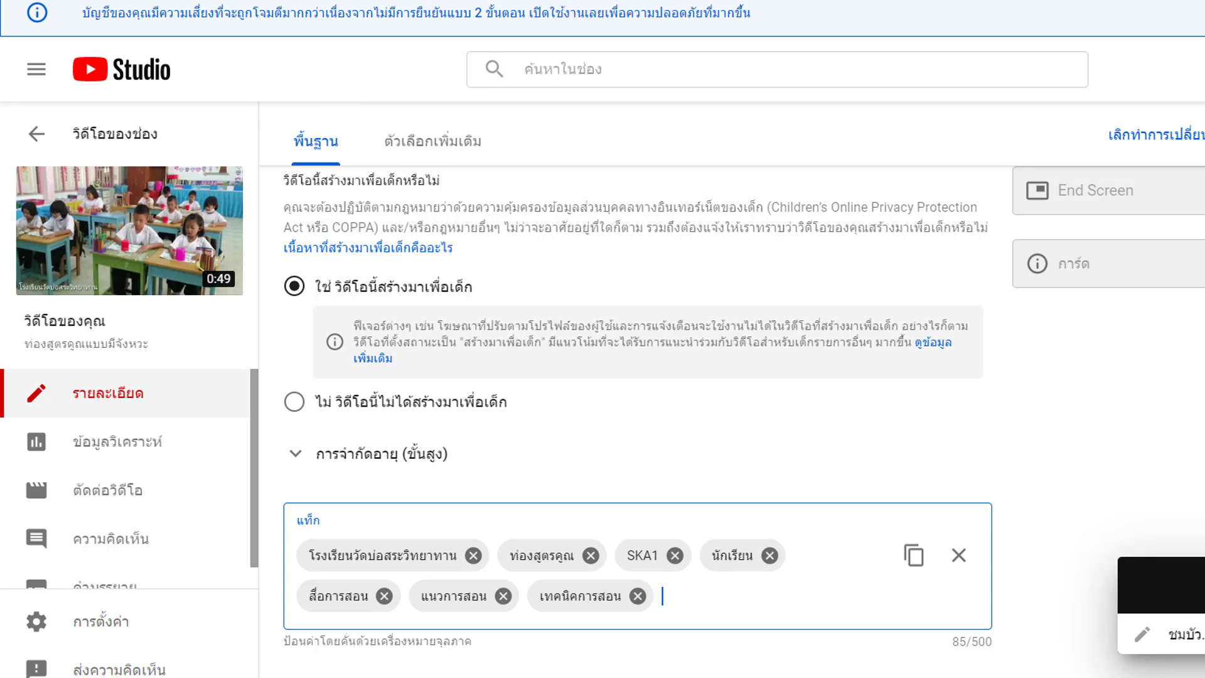
- Check the playlist choices available for the video and close the list with การแสดงของนักเรียน ticked
scroll(627, 376, up, 5)
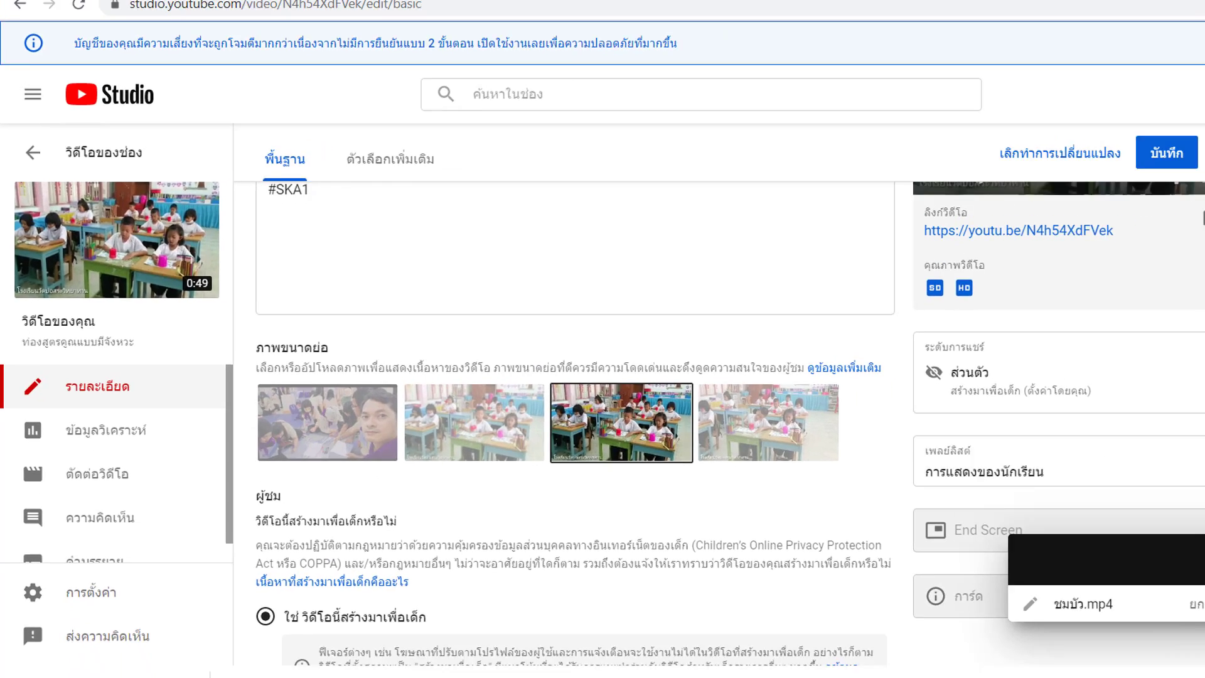
scroll(1202, 377, down, 3)
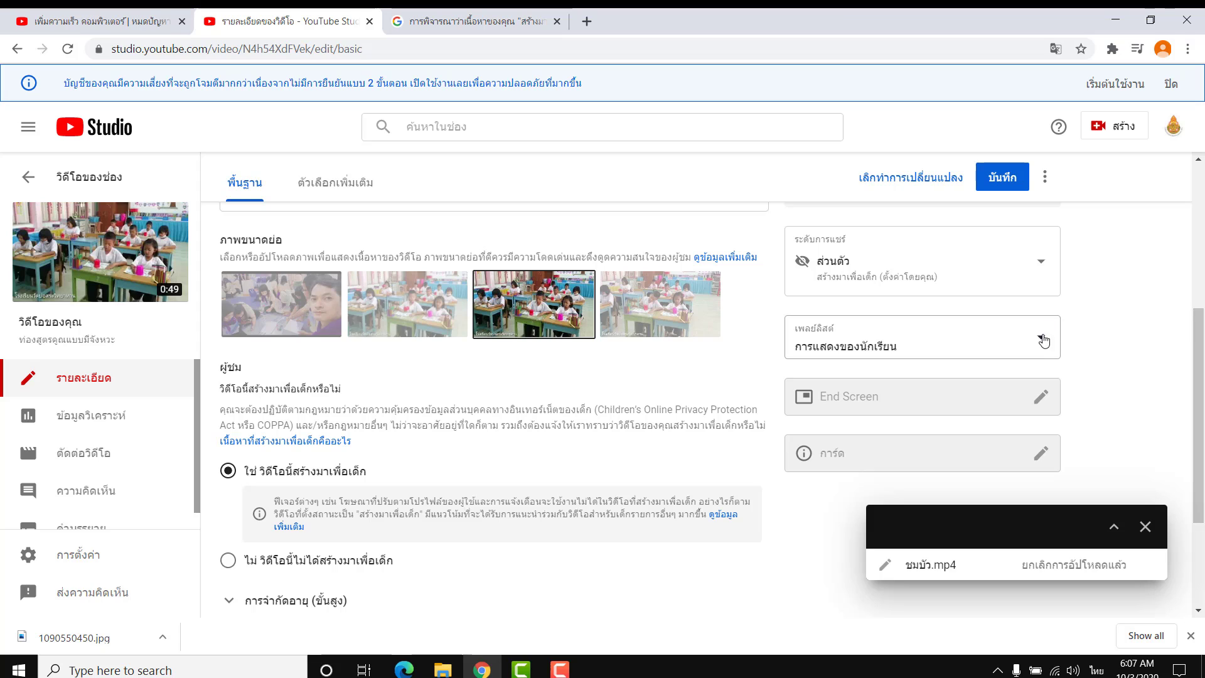
click(1041, 342)
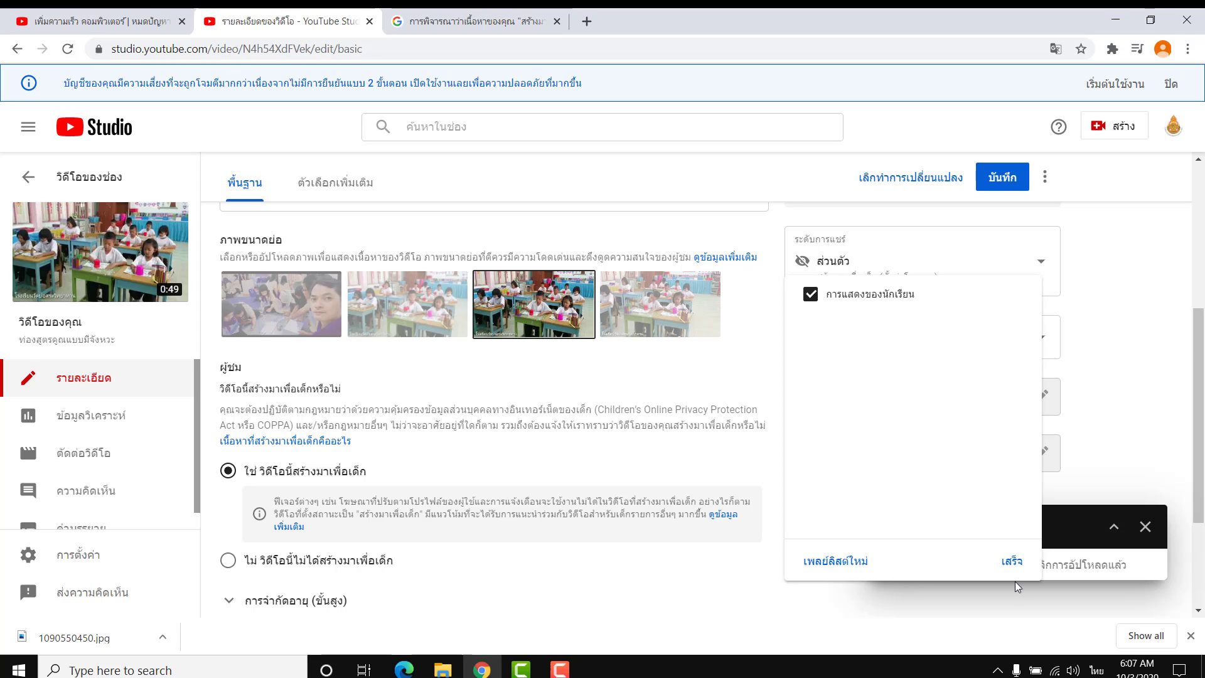
click(1010, 563)
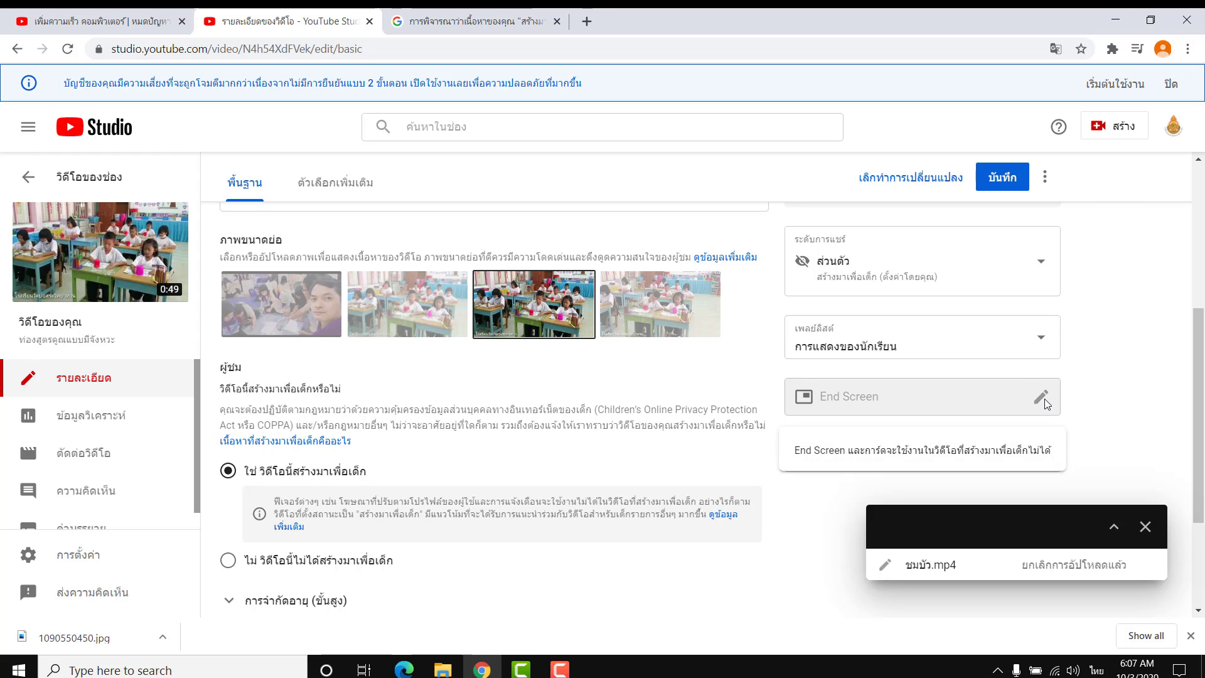
- Set the video's audience to not made for kids so that an end screen and cards can be used
scroll(1200, 370, up, 1)
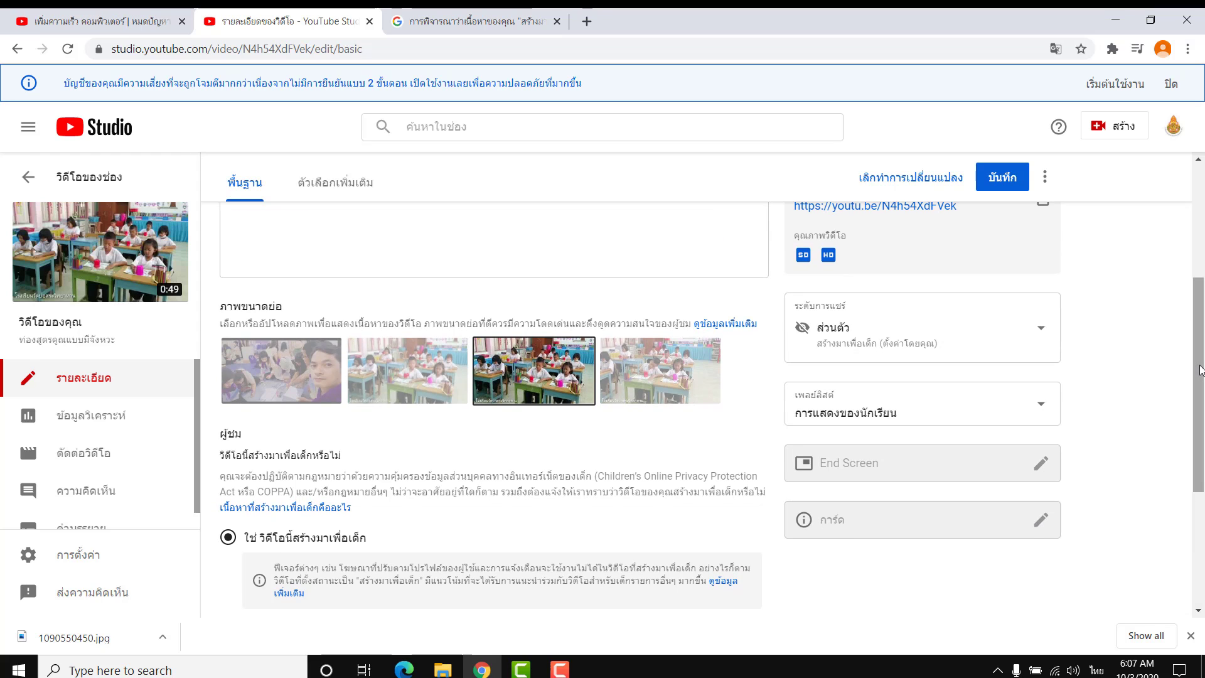
scroll(1200, 370, down, 2)
mouse_move(913, 342)
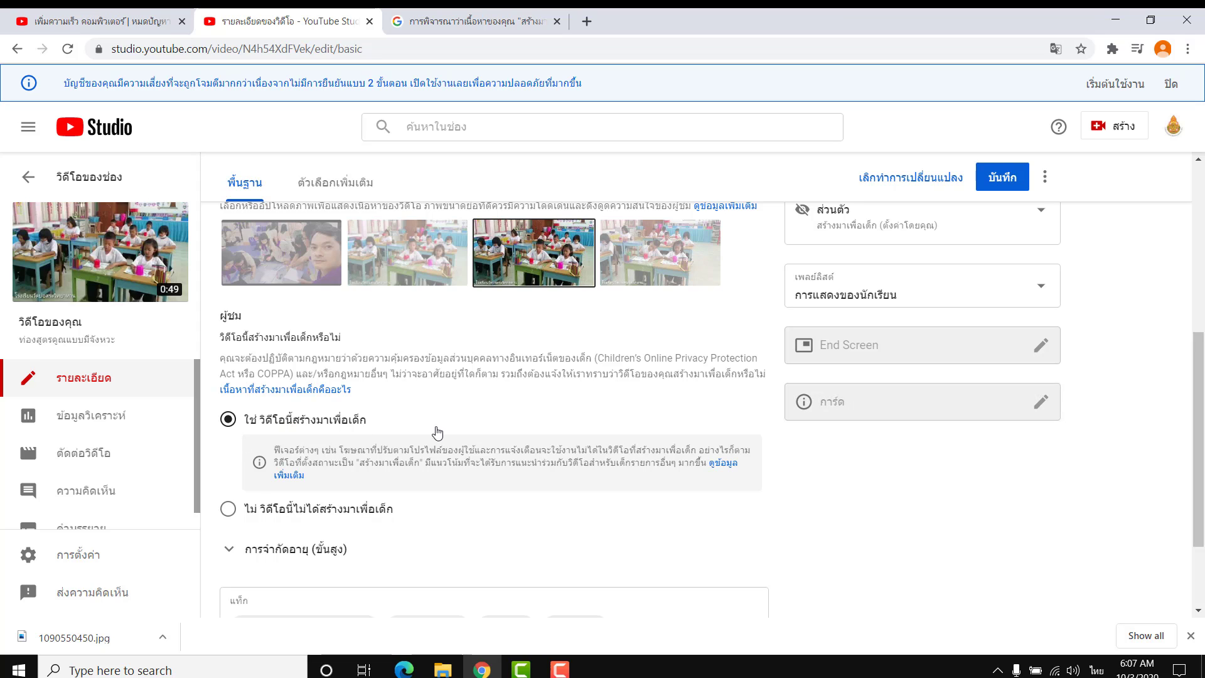
mouse_move(831, 367)
click(227, 509)
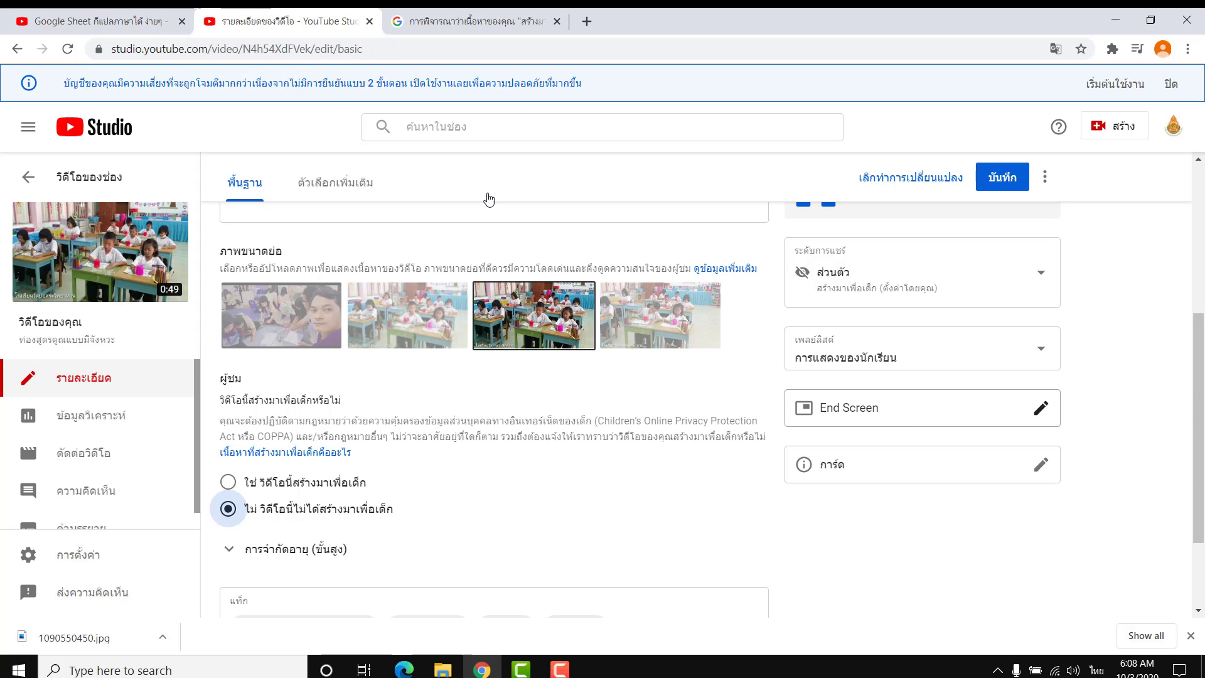
- Switch to YouTube, examine the end screen of the pinztv Google Sheet video, and open the Windows 10 speed-up video suggested on it
click(161, 28)
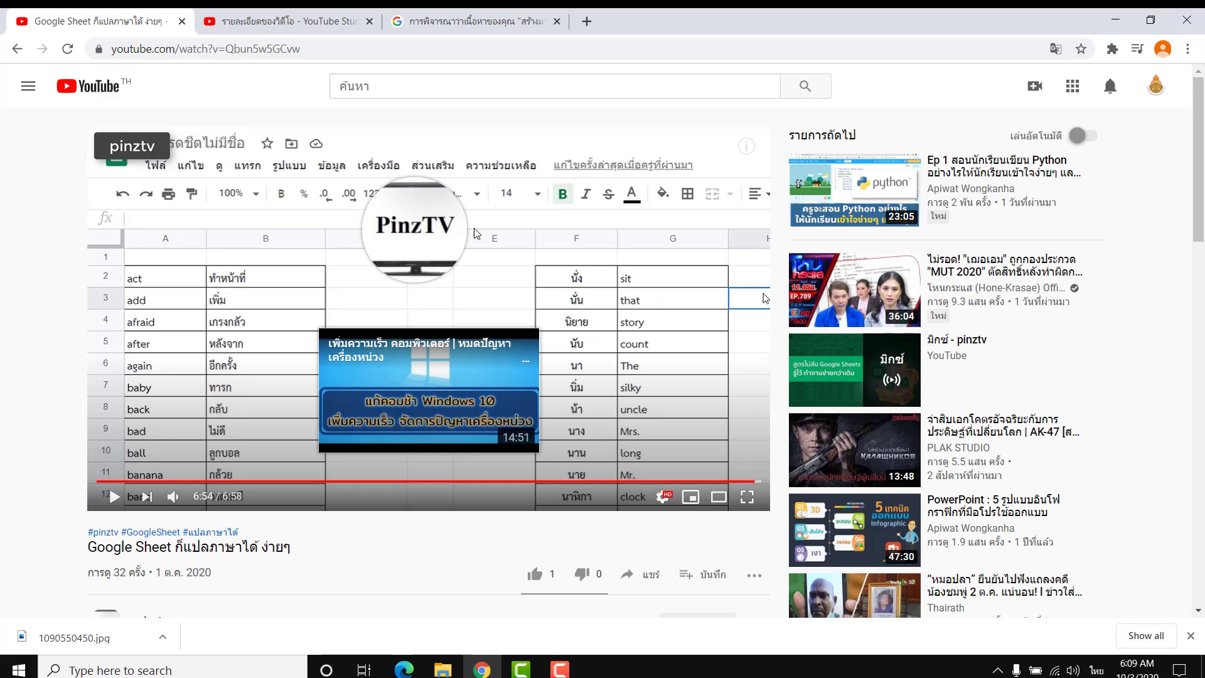
mouse_move(414, 226)
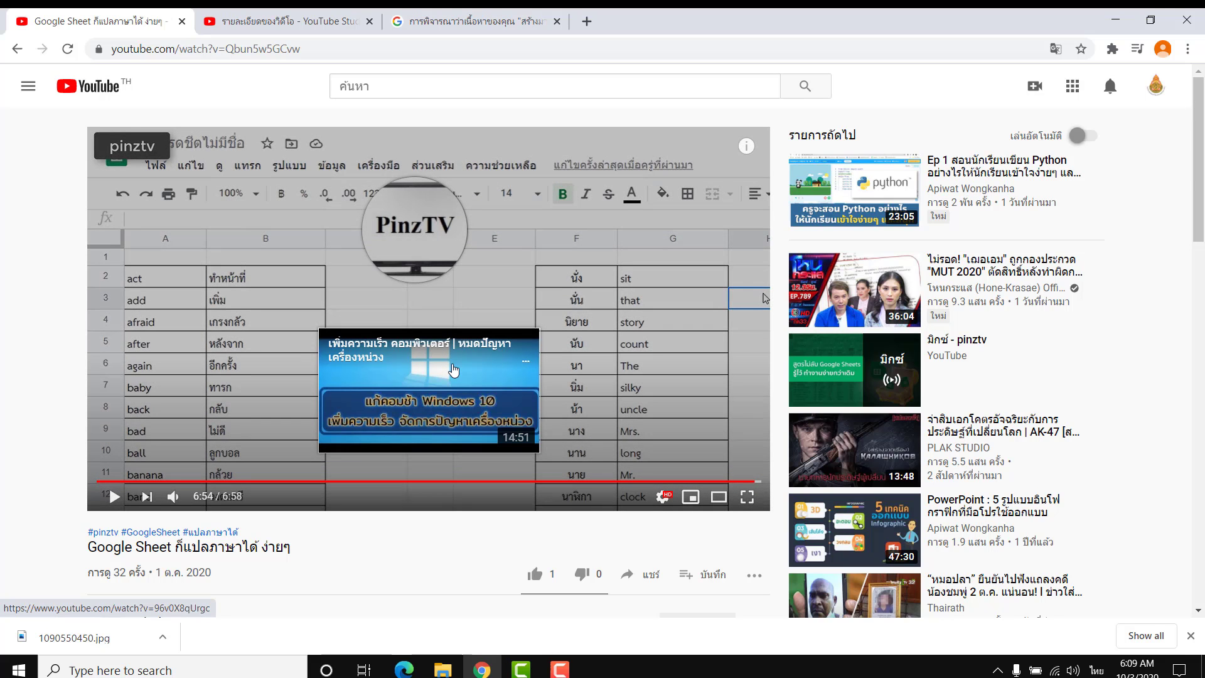
click(453, 371)
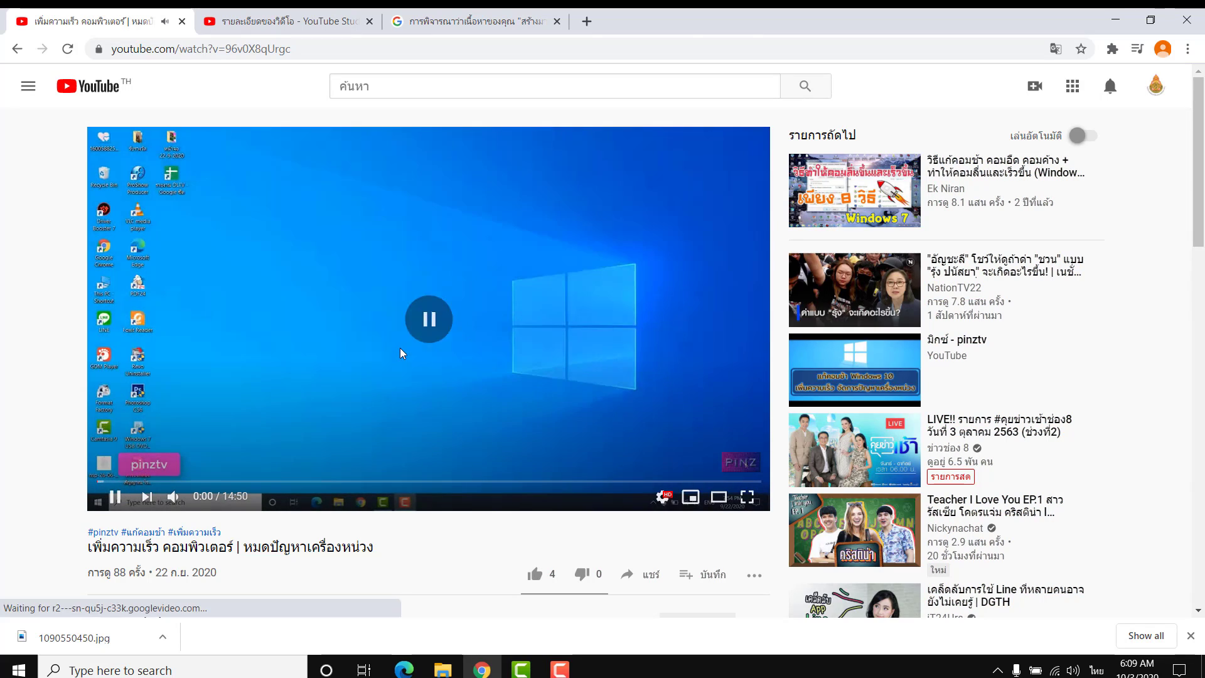
- Back in YouTube Studio, open the video's End Screen editor and apply the template with two videos side by side
click(297, 15)
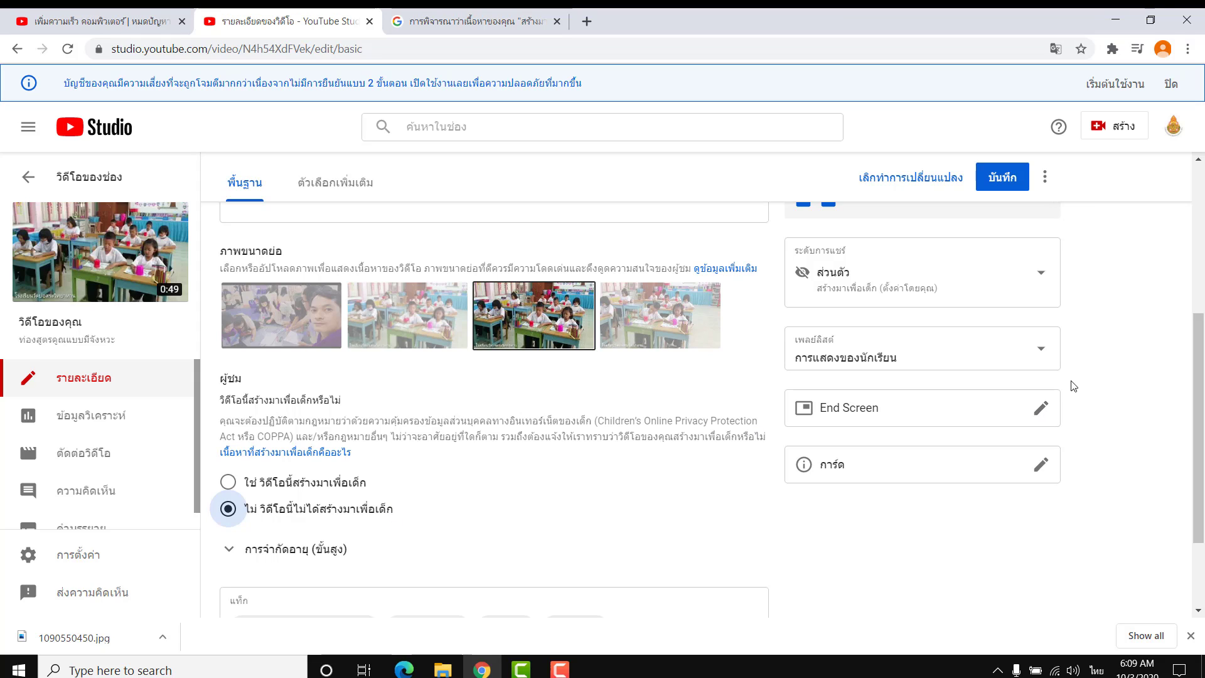
click(1039, 412)
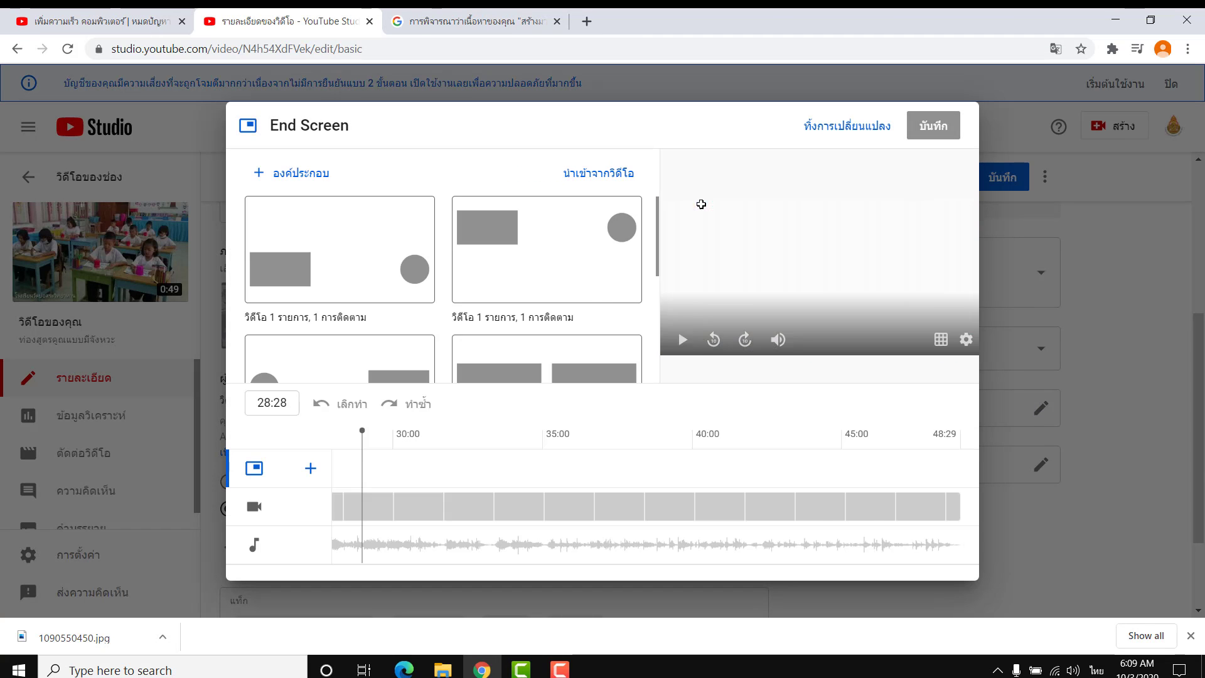
drag(658, 250, 654, 317)
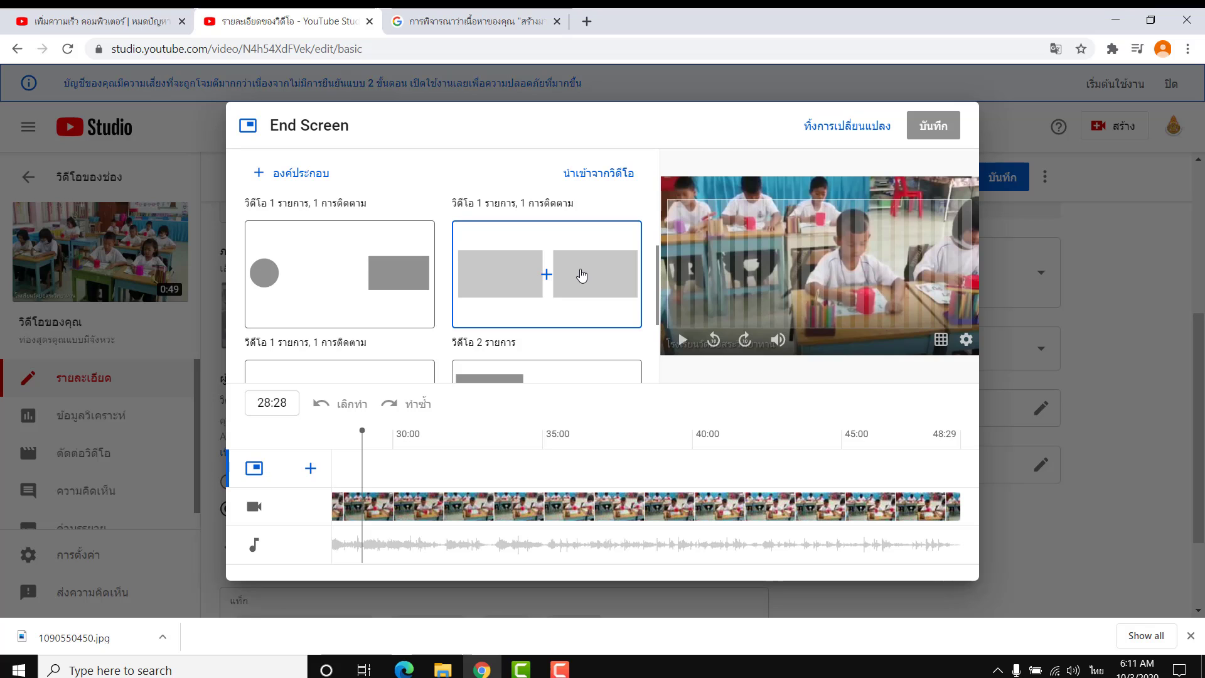
click(581, 276)
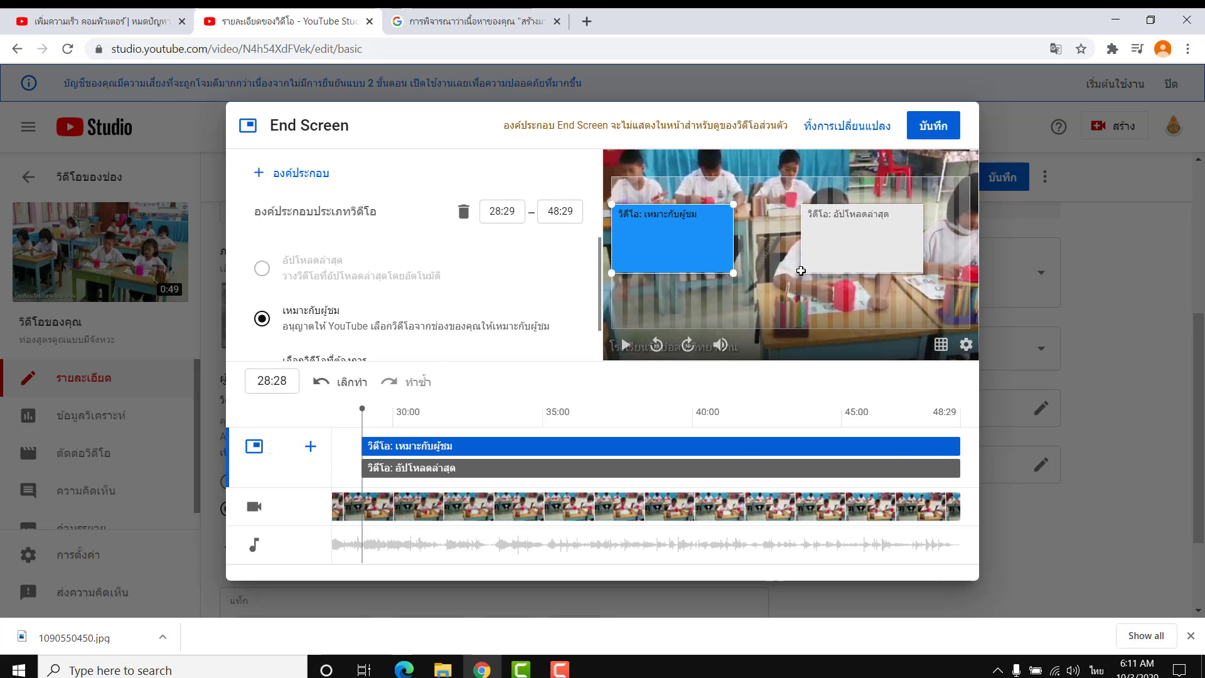
- Enlarge the best-for-viewer (เหมาะกับผู้ชม) video element in the end screen preview and place it slightly lower in the frame's left half
click(839, 247)
click(675, 236)
drag(733, 205, 772, 181)
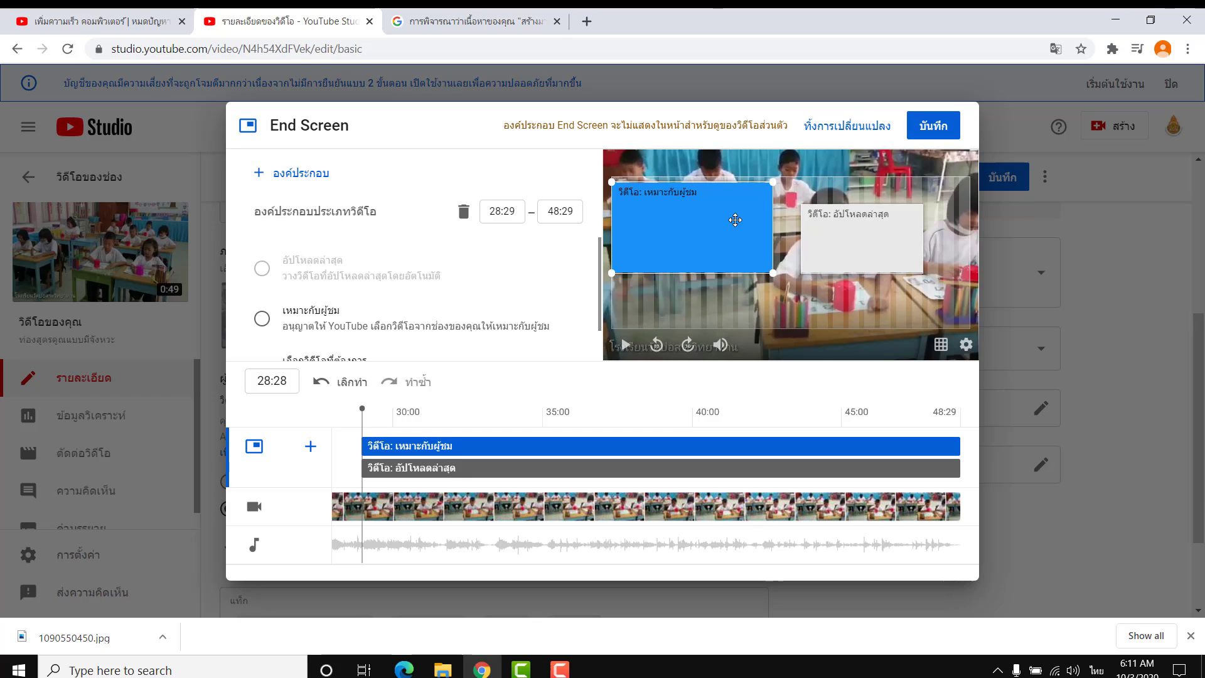
drag(734, 220, 734, 237)
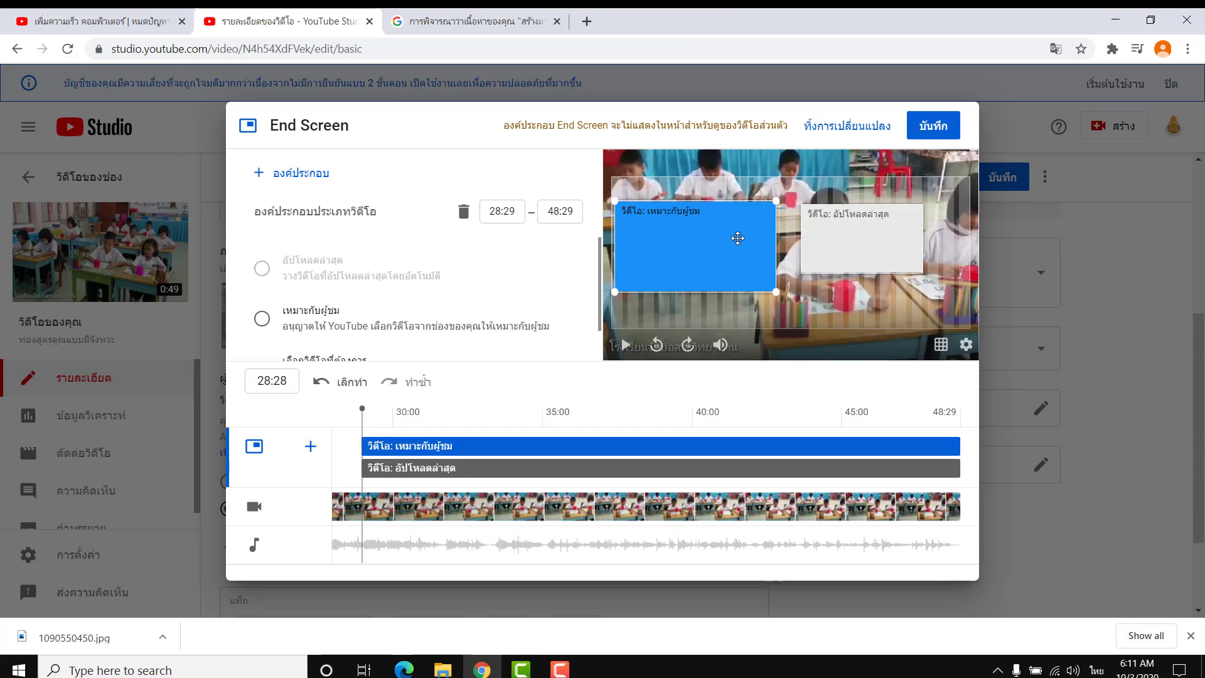
- Enlarge the latest-upload (อัปโหลดล่าสุด) element and place it in the frame's lower right, with the best-for-viewer element at the frame's upper left
click(841, 238)
drag(802, 274, 785, 282)
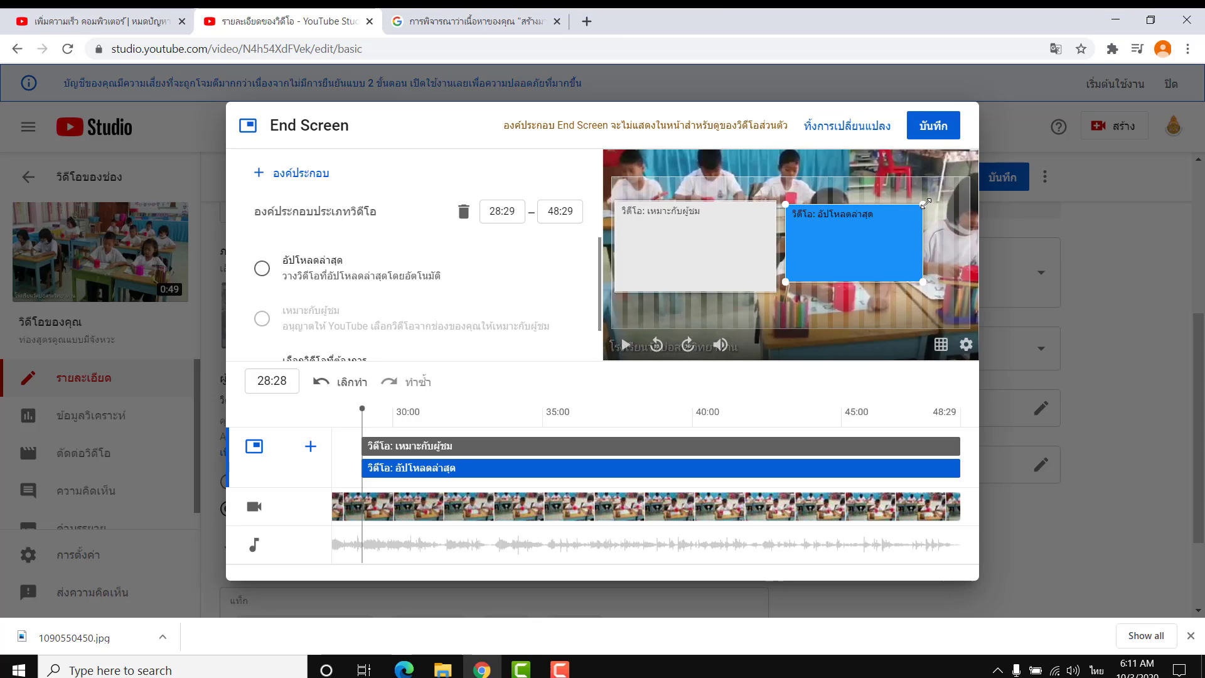
drag(925, 202, 948, 190)
drag(861, 248, 871, 281)
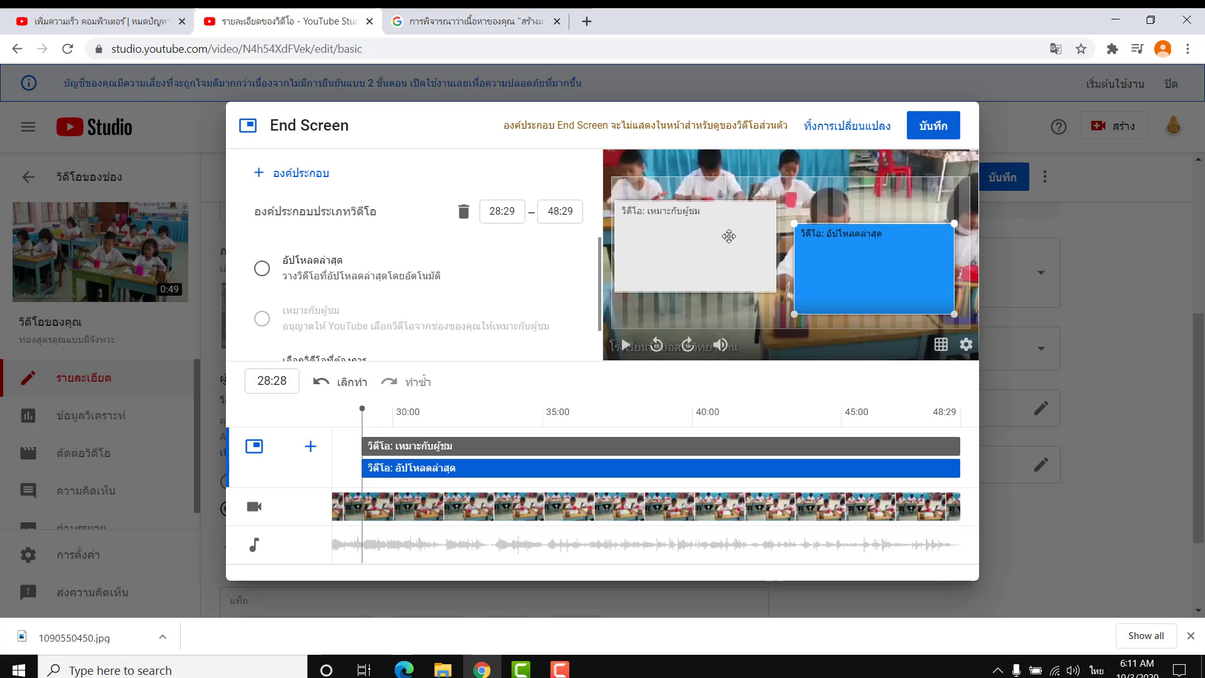
drag(729, 236, 705, 215)
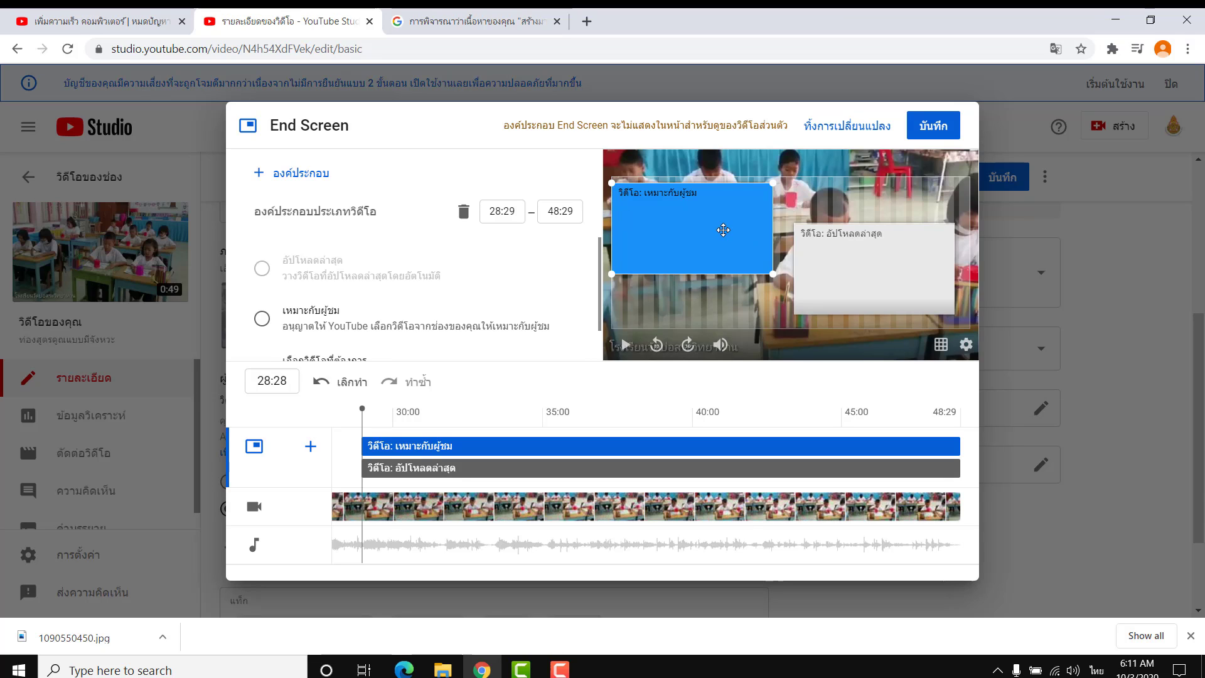
scroll(533, 295, down, 1)
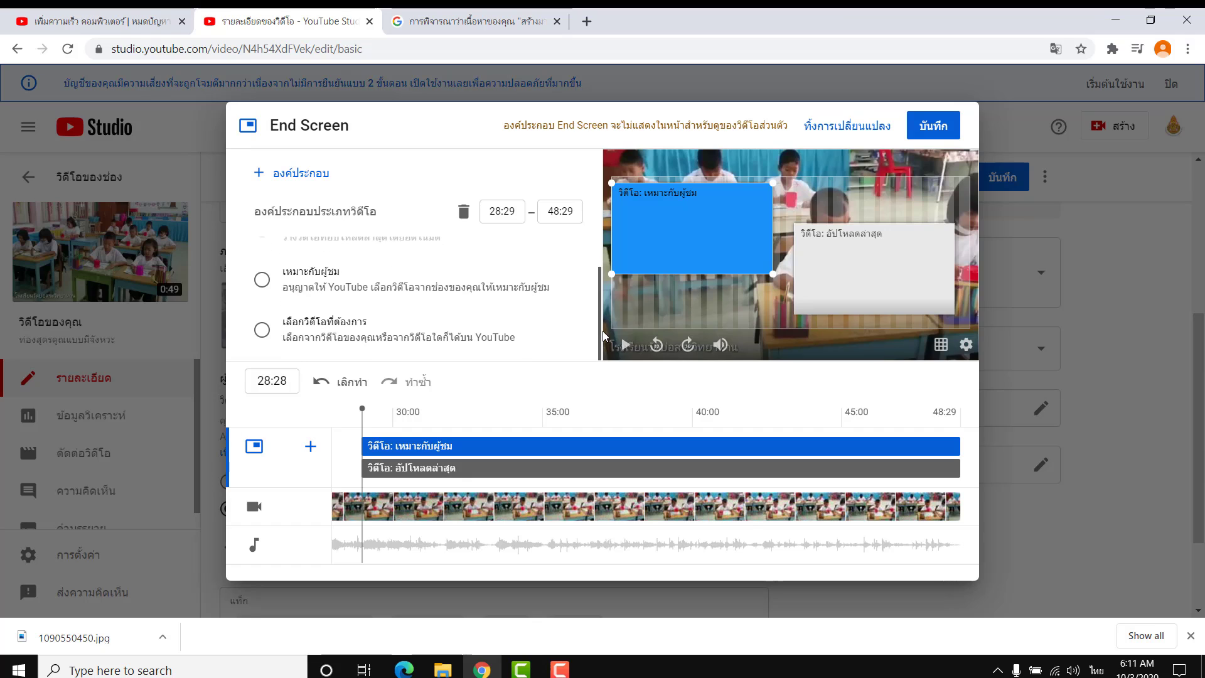